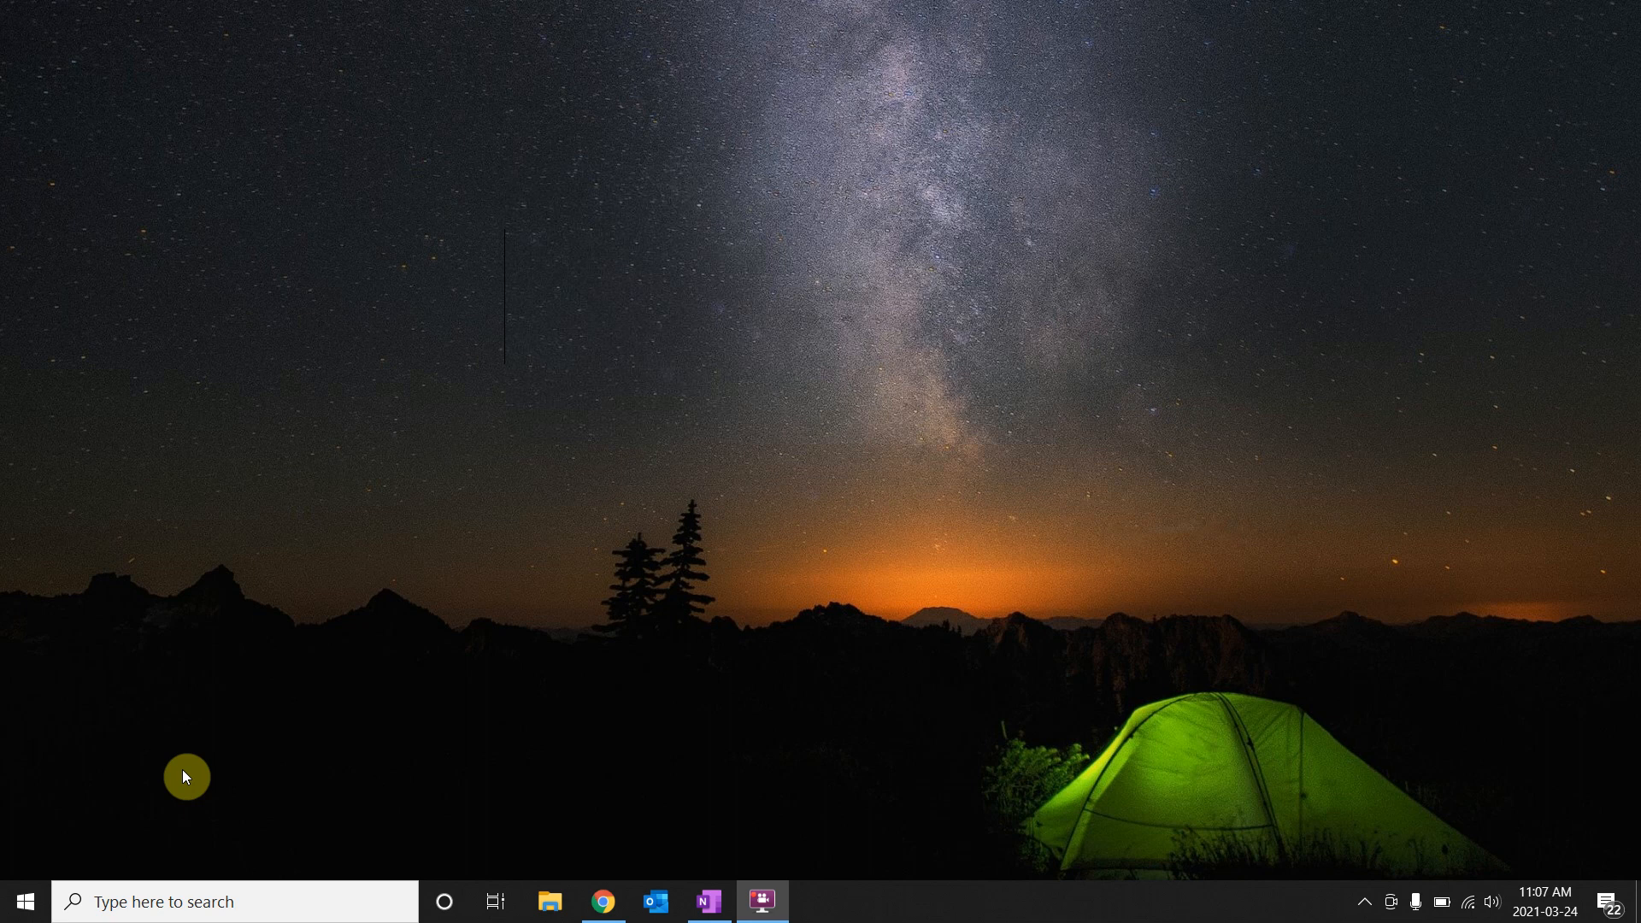
Open the Start menu from the taskbar's Start button.
{"action": "left_click", "coordinate": [28, 903]}
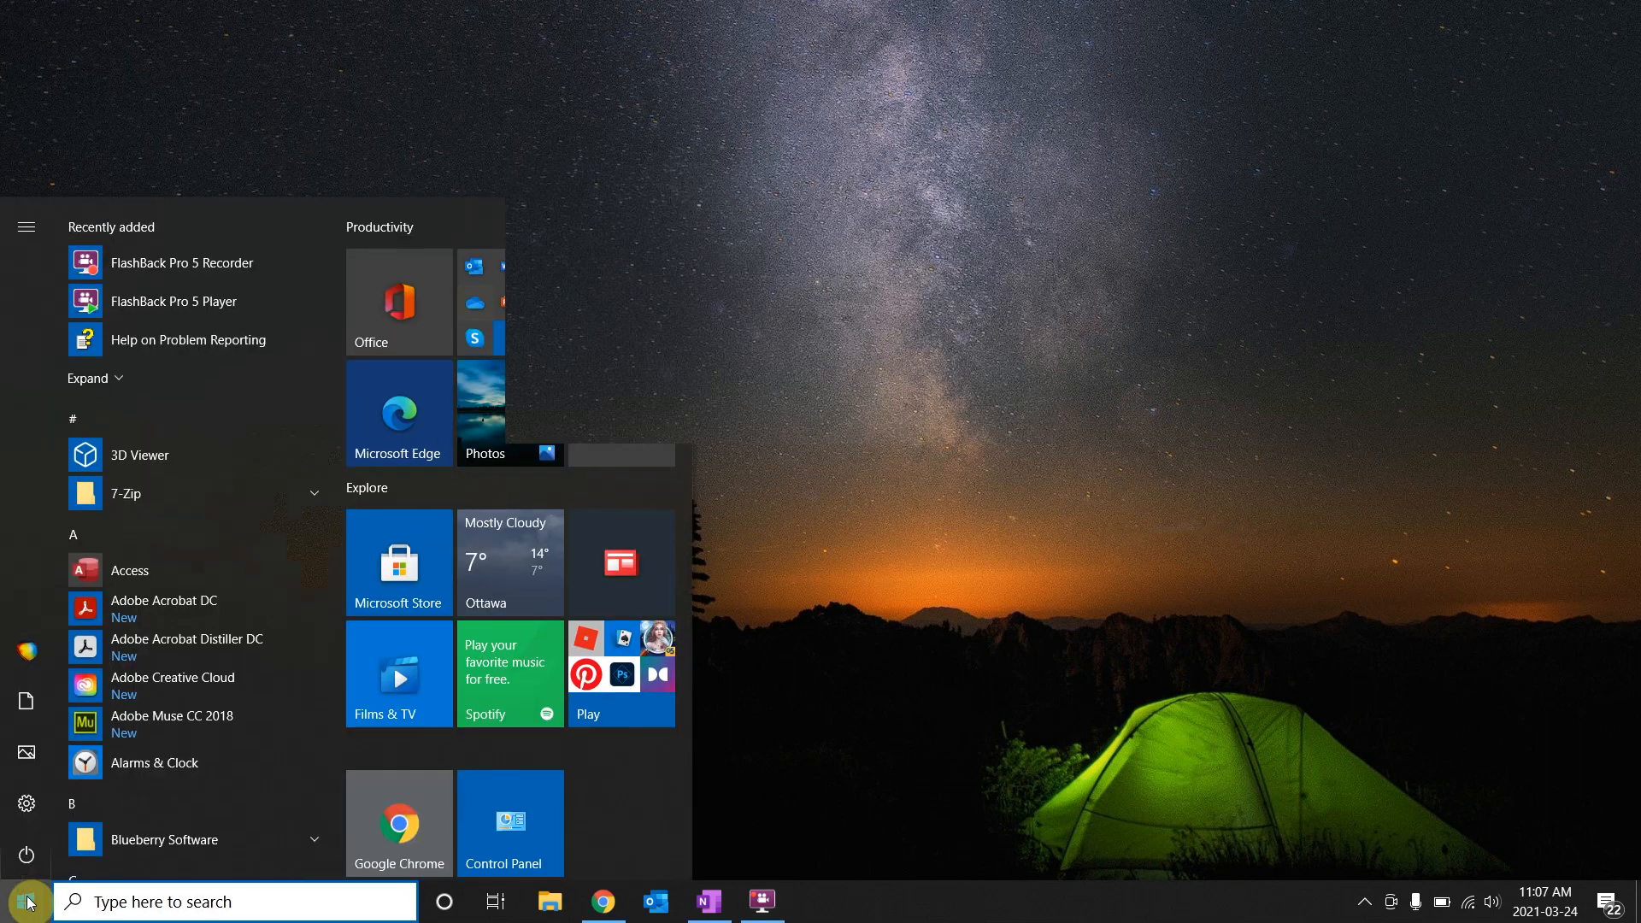
Launch Windows Settings from the Start menu gear and go into System.
{"action": "mouse_move", "coordinate": [34, 798]}
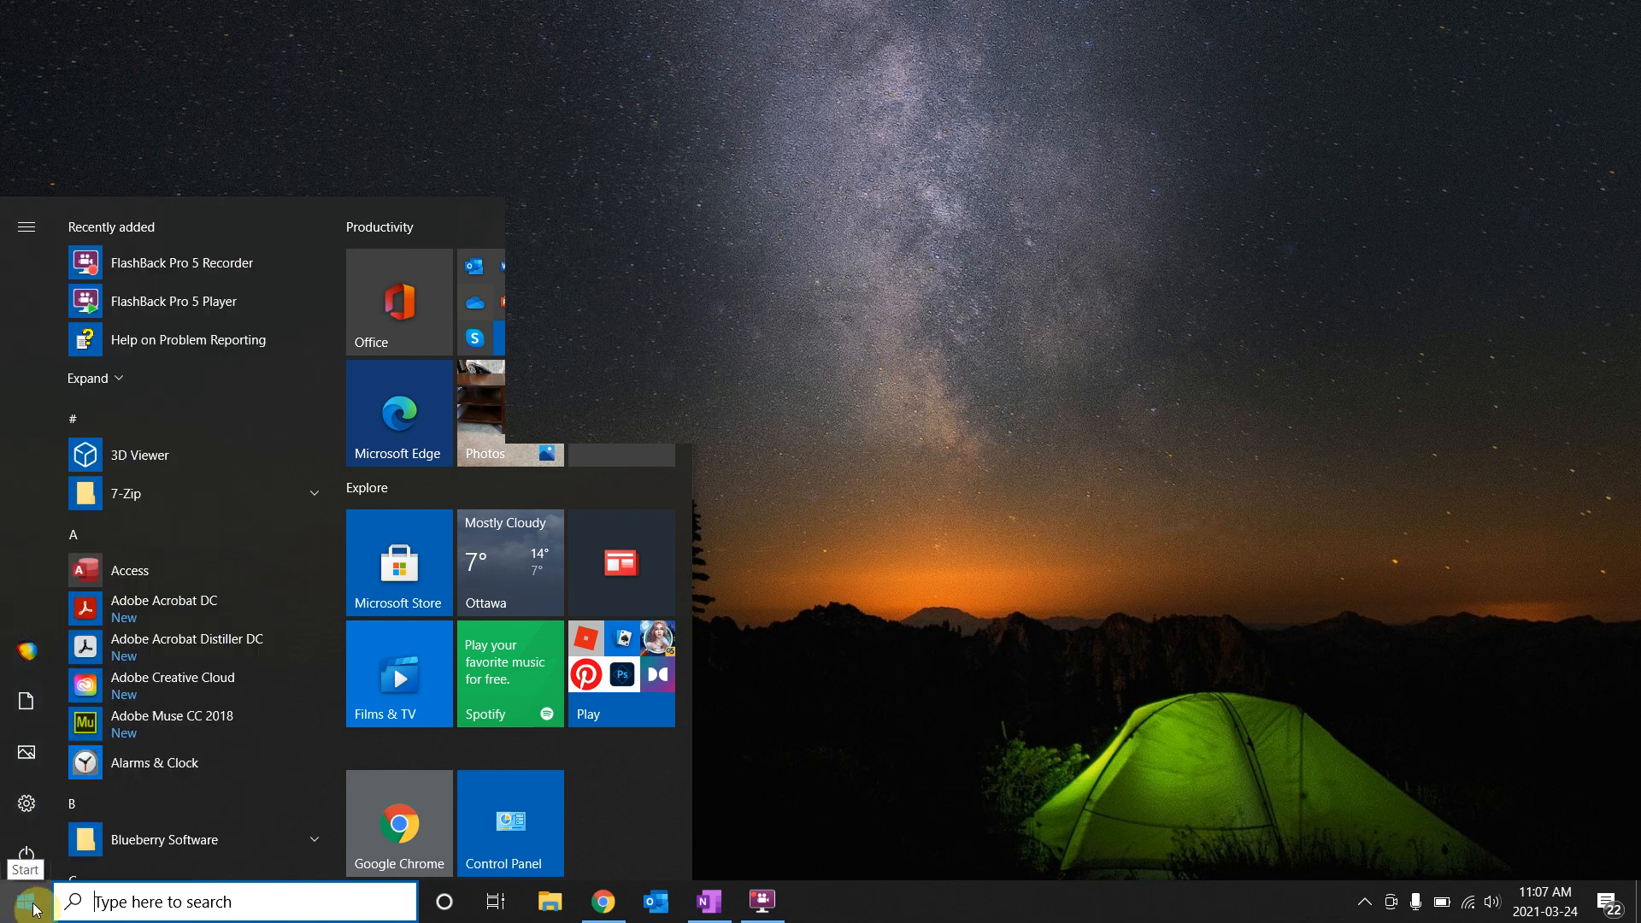
{"action": "left_click", "coordinate": [28, 804]}
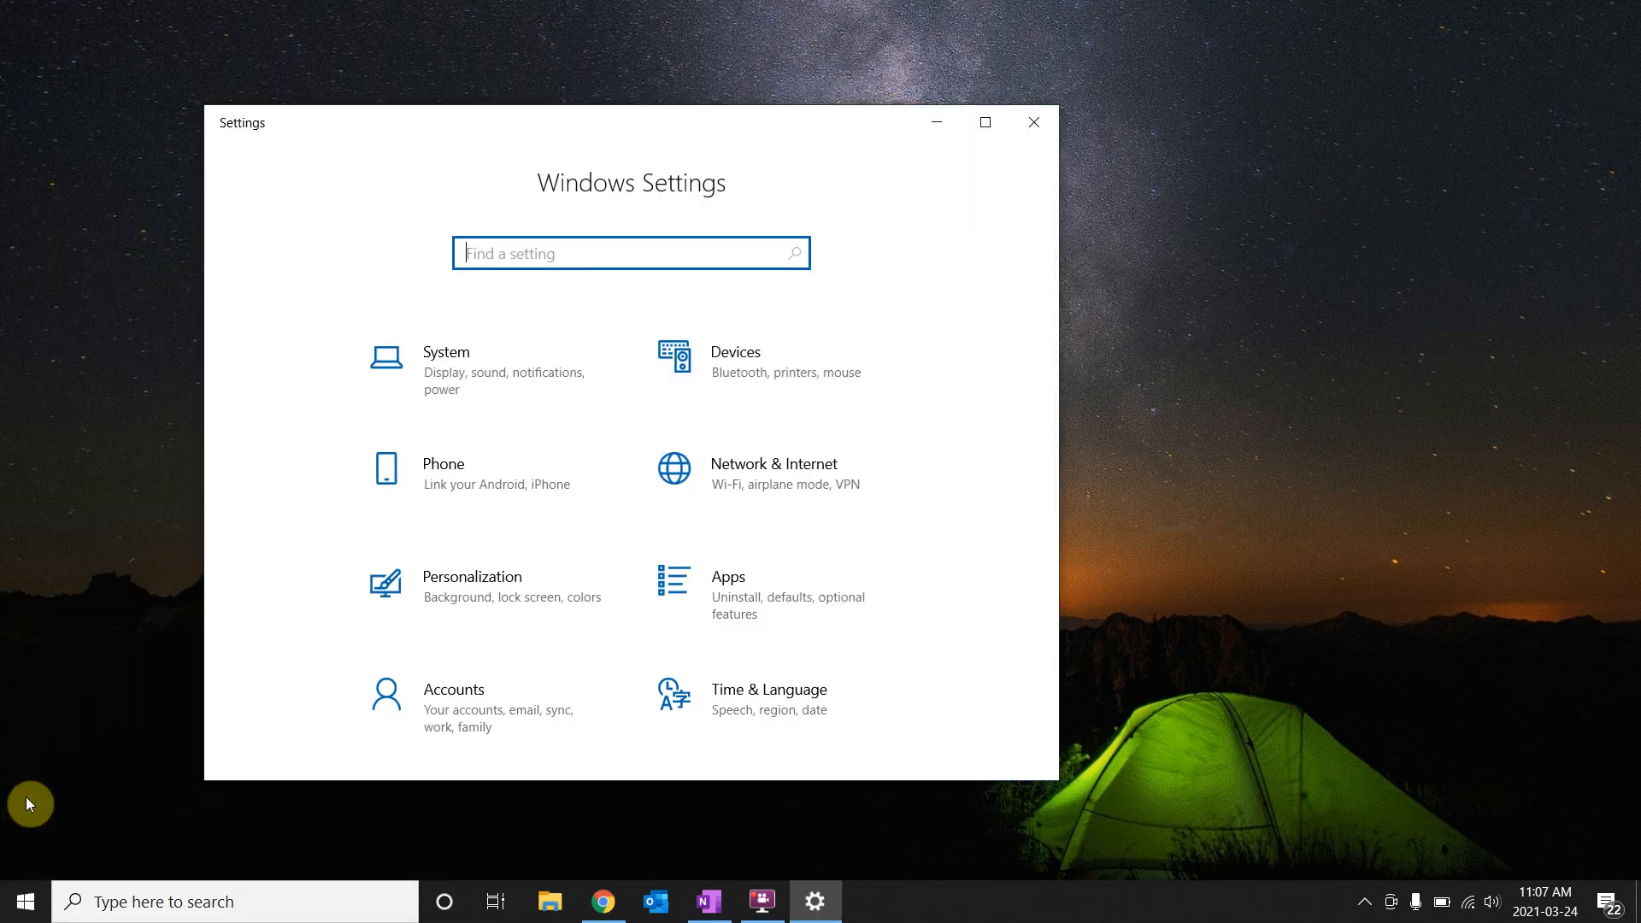
{"action": "left_click", "coordinate": [446, 365]}
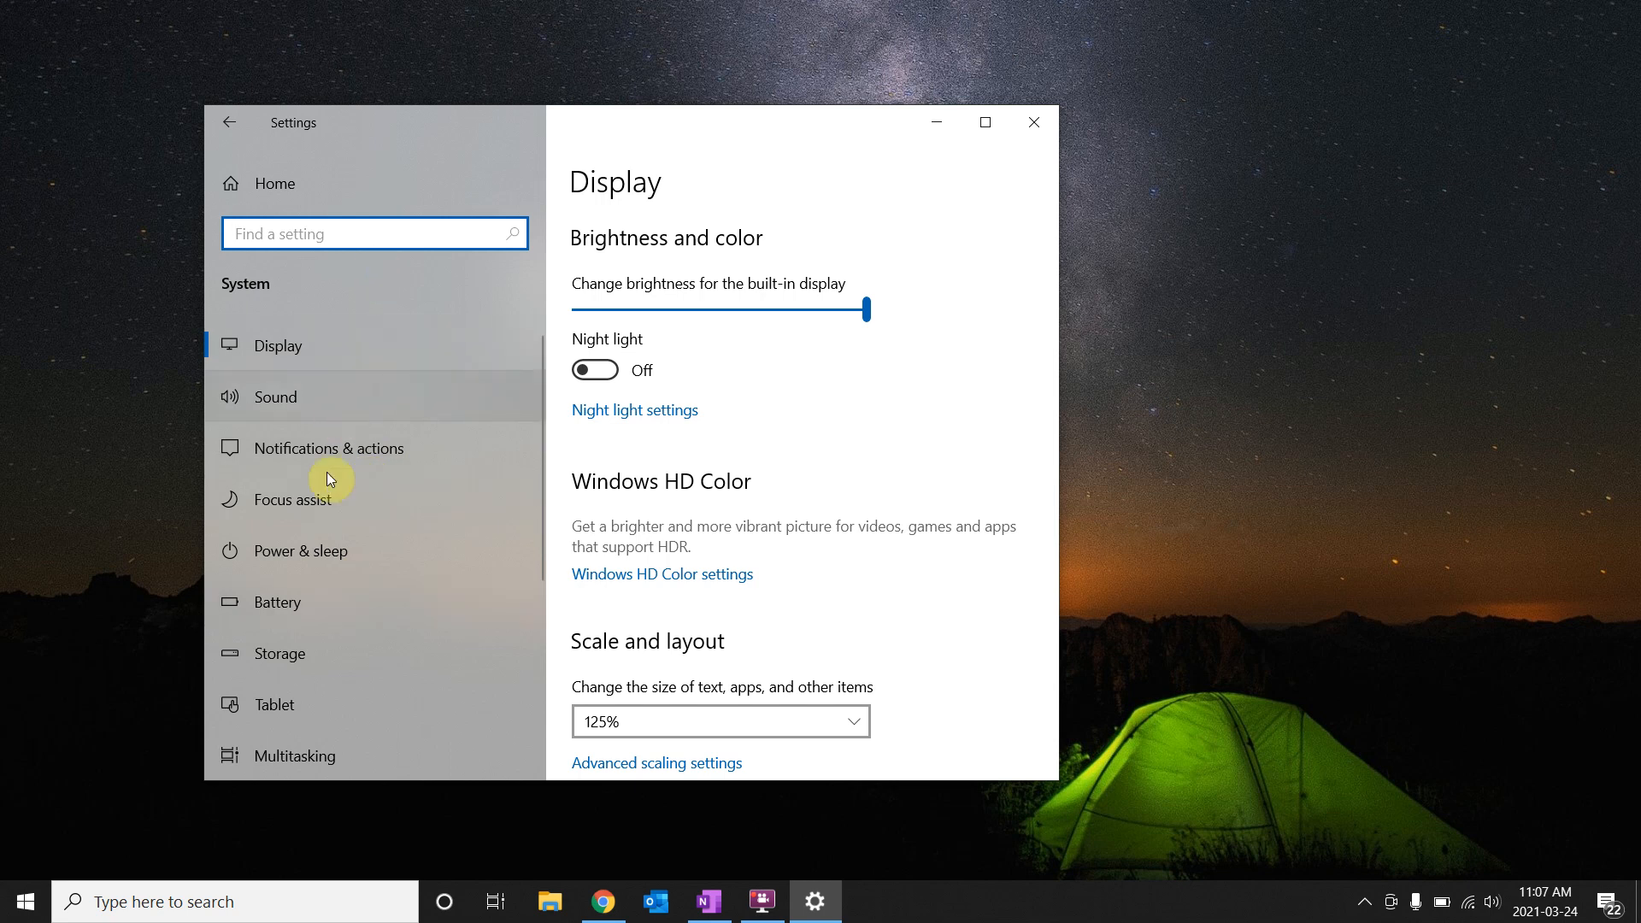
Switch to the Power & sleep page, which shows 5 and 10 minute screen timeouts.
{"action": "left_click", "coordinate": [296, 566]}
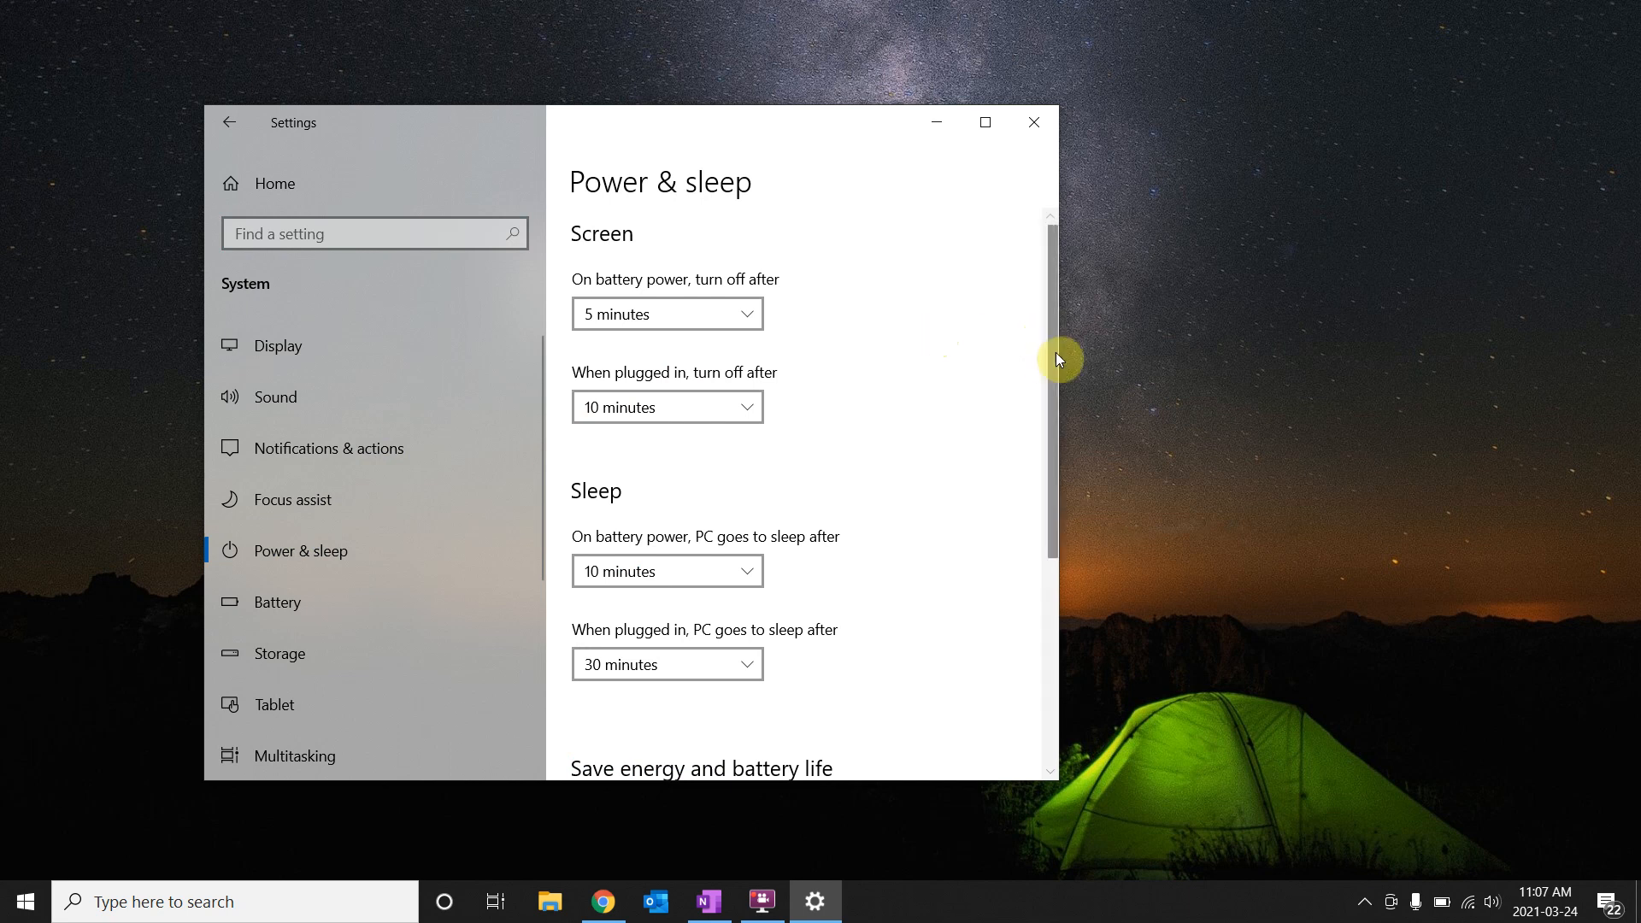
{"action": "mouse_move", "coordinate": [1048, 361]}
{"action": "left_mouse_down"}
{"action": "mouse_move", "coordinate": [1042, 582]}
{"action": "mouse_move", "coordinate": [1069, 362]}
{"action": "left_mouse_up"}
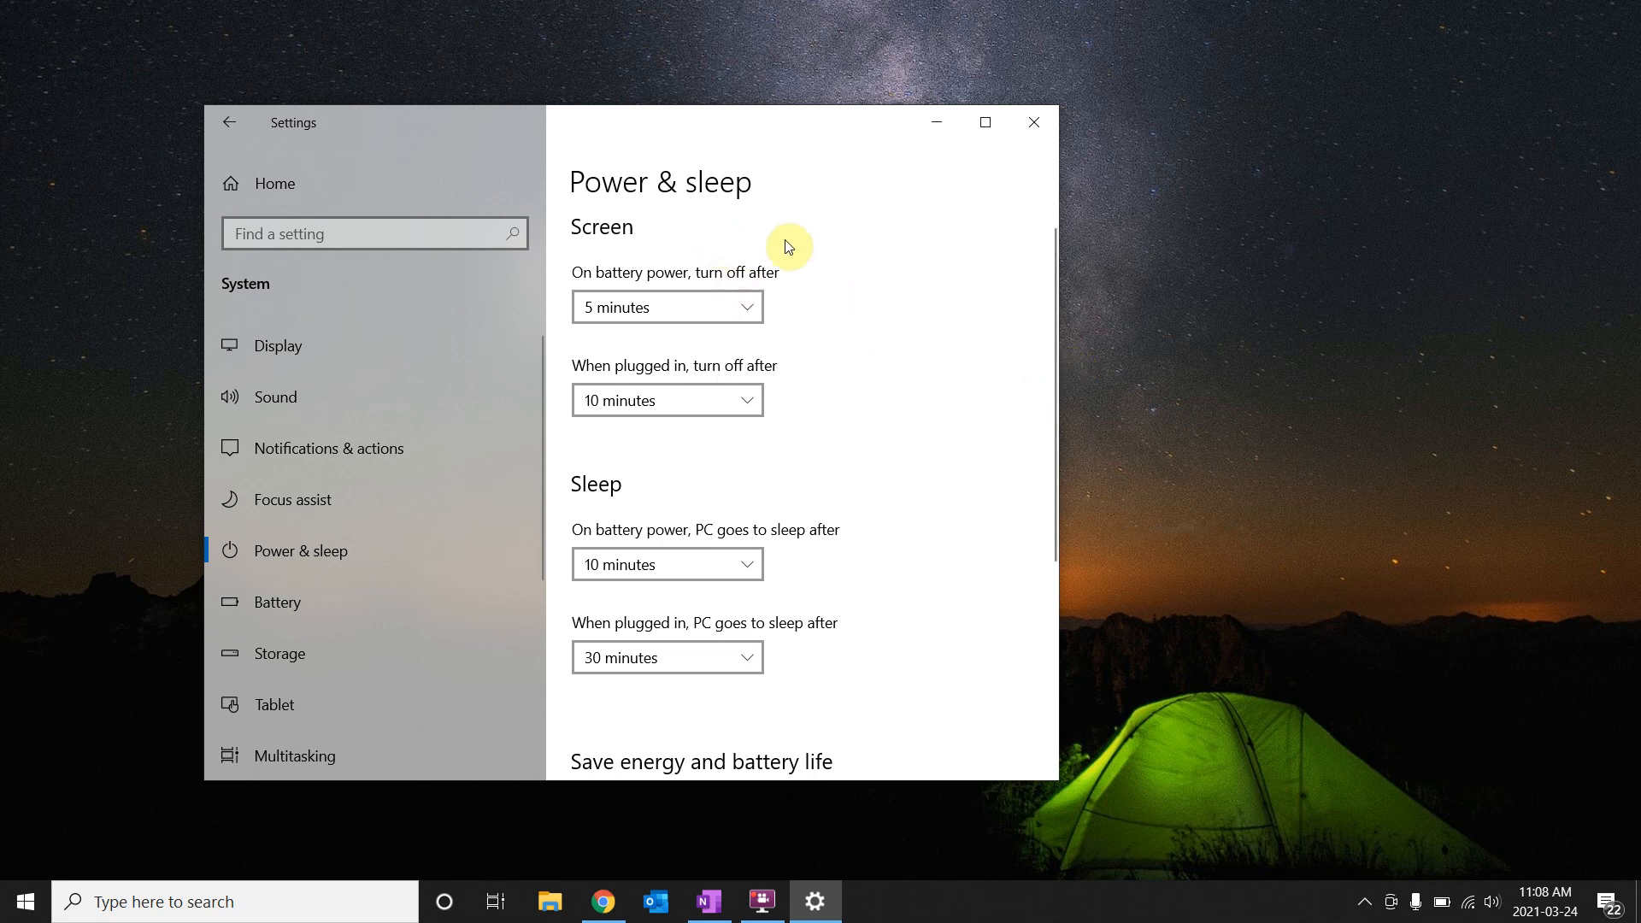
On battery, turn the screen off after 10 minutes and sleep after 30 minutes.
{"action": "left_click", "coordinate": [742, 311]}
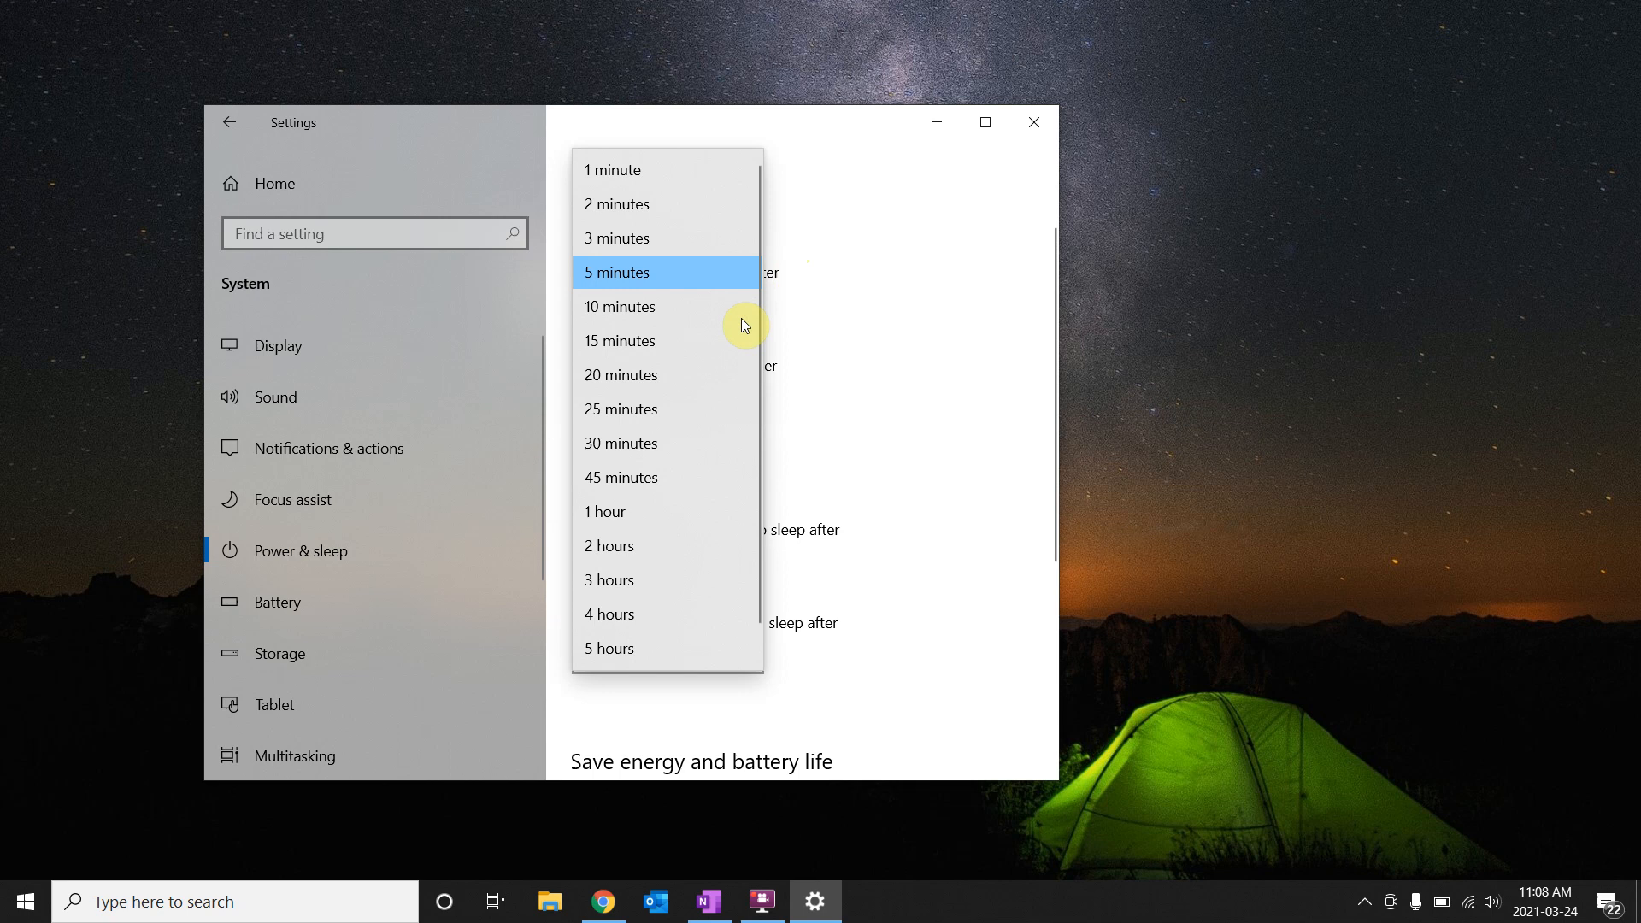
{"action": "left_click", "coordinate": [651, 306]}
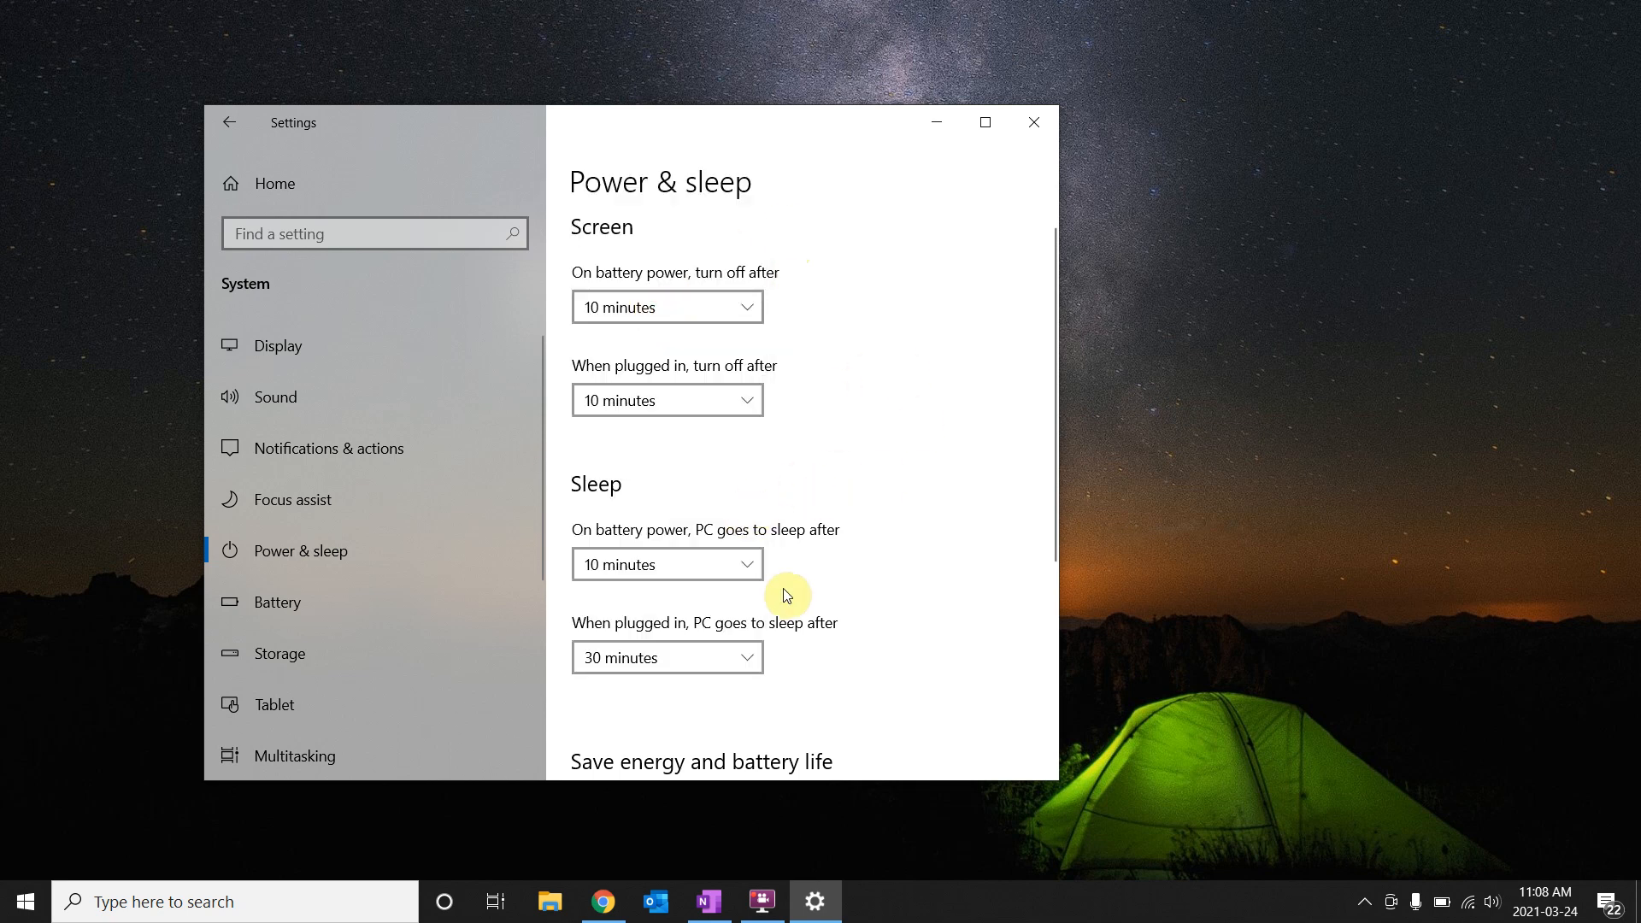
{"action": "left_click", "coordinate": [745, 571]}
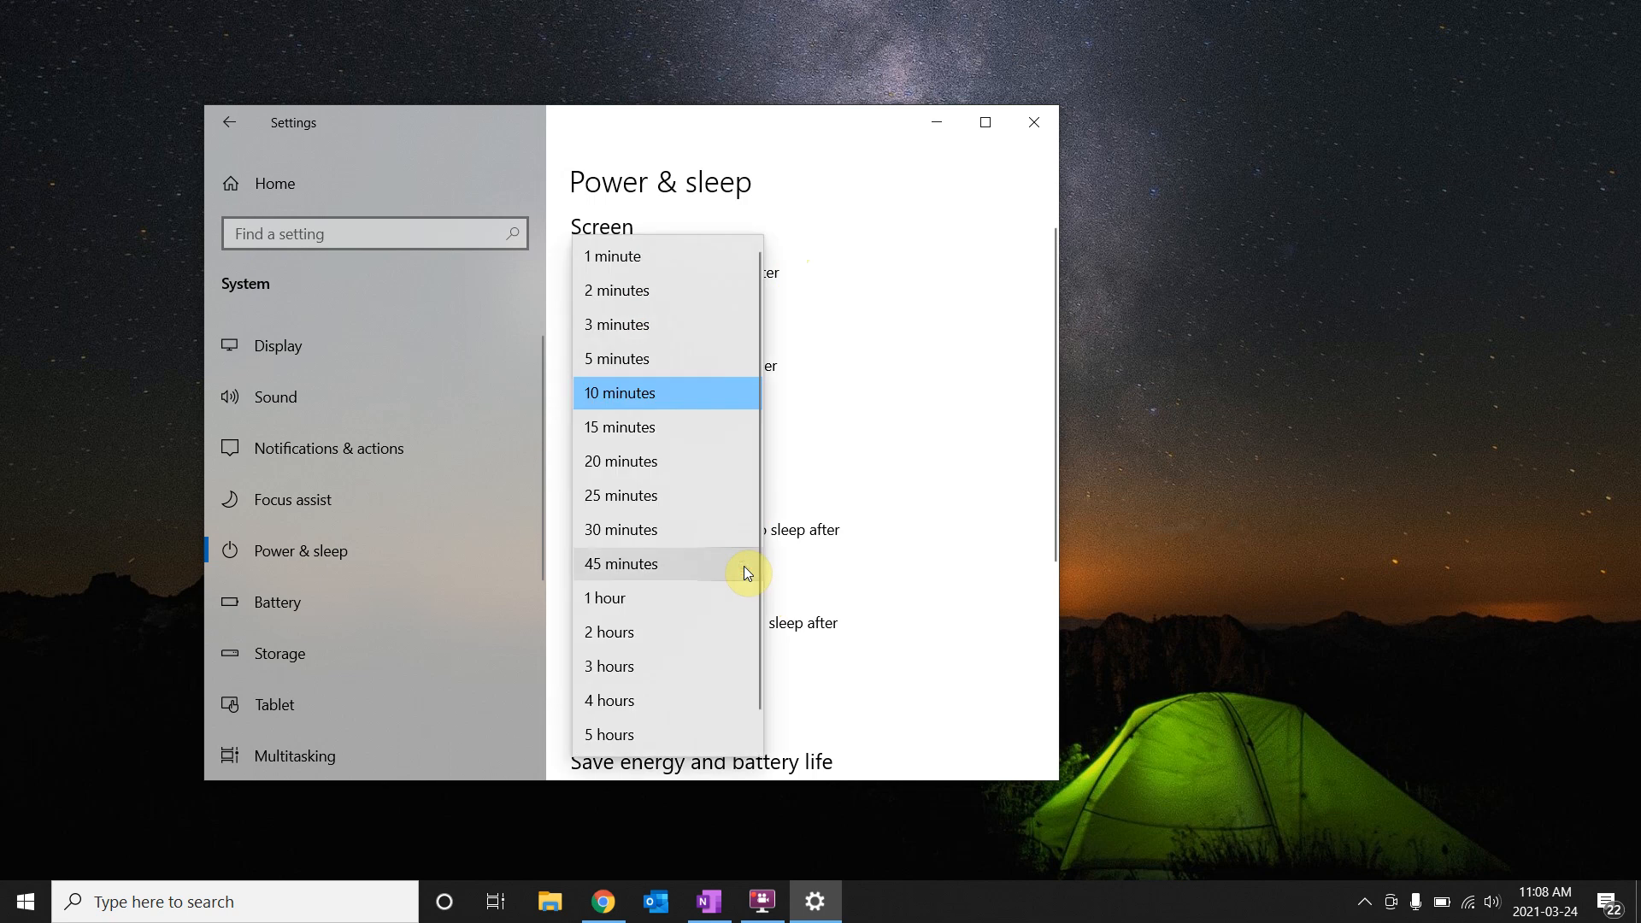
{"action": "left_click", "coordinate": [688, 530]}
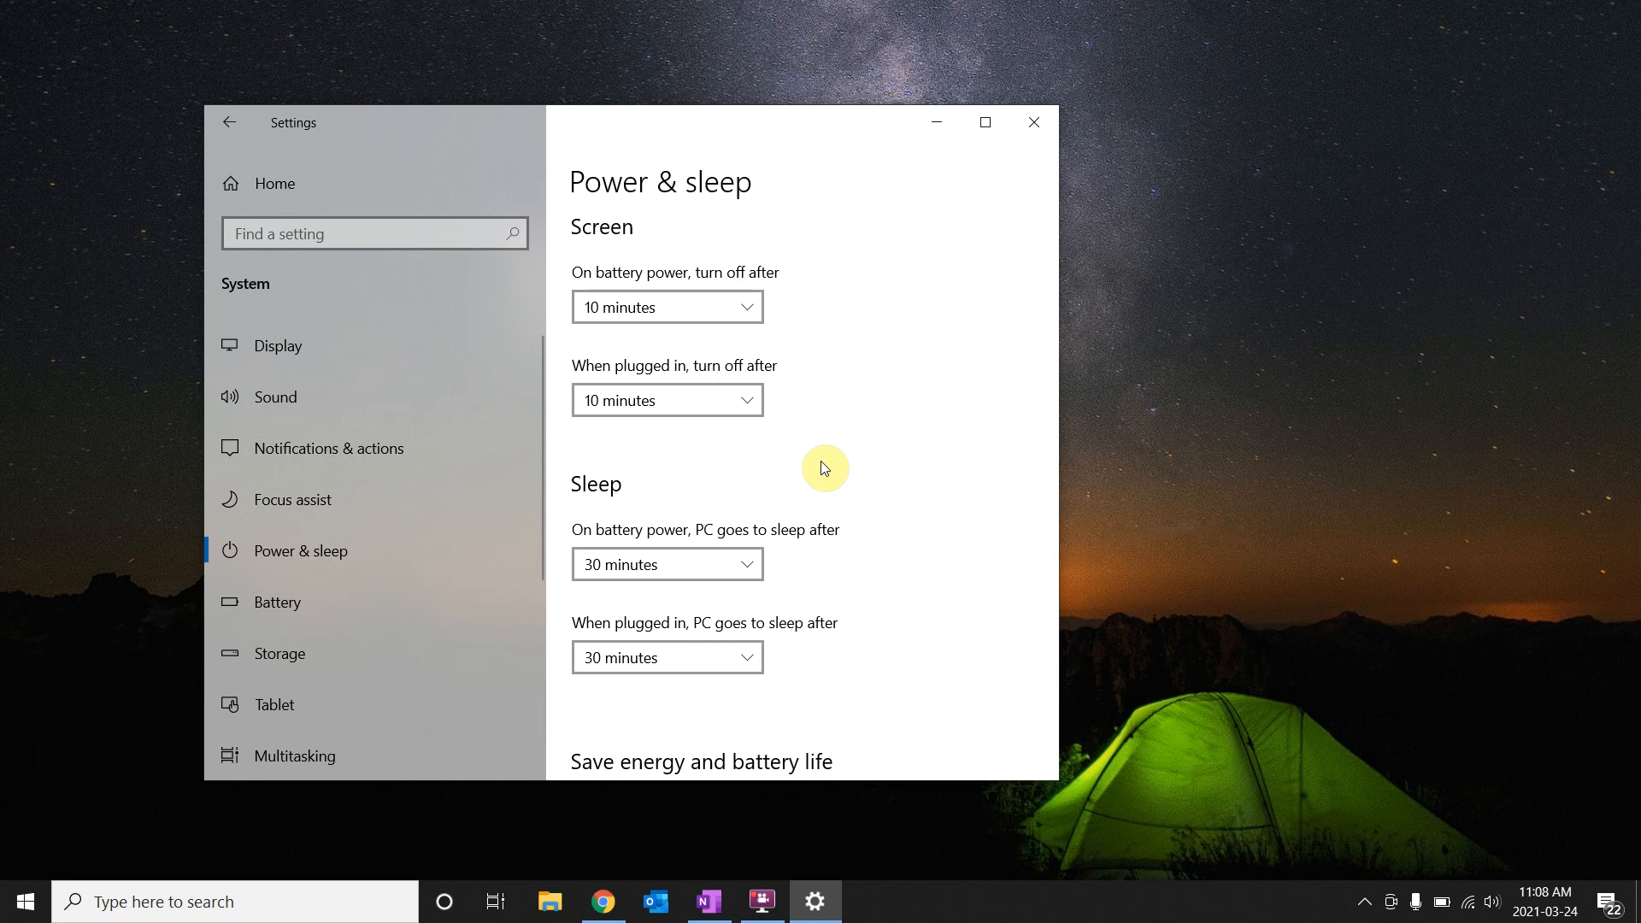
When plugged in, turn the screen off after 30 minutes and set sleep to Never.
{"action": "left_click", "coordinate": [752, 396]}
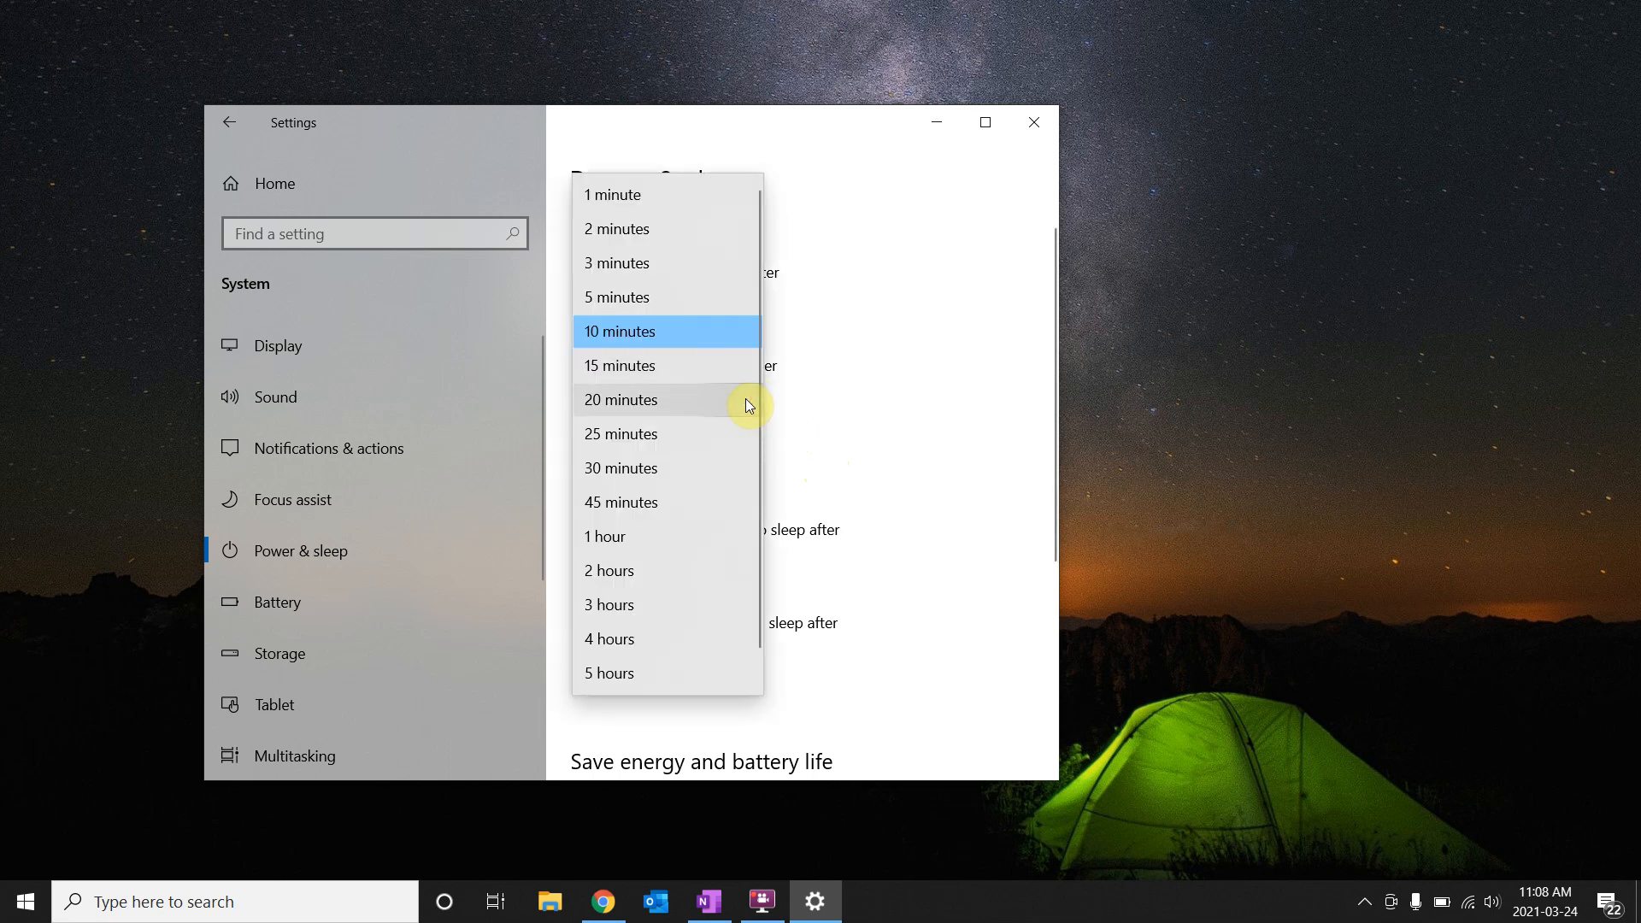
{"action": "left_click", "coordinate": [663, 470]}
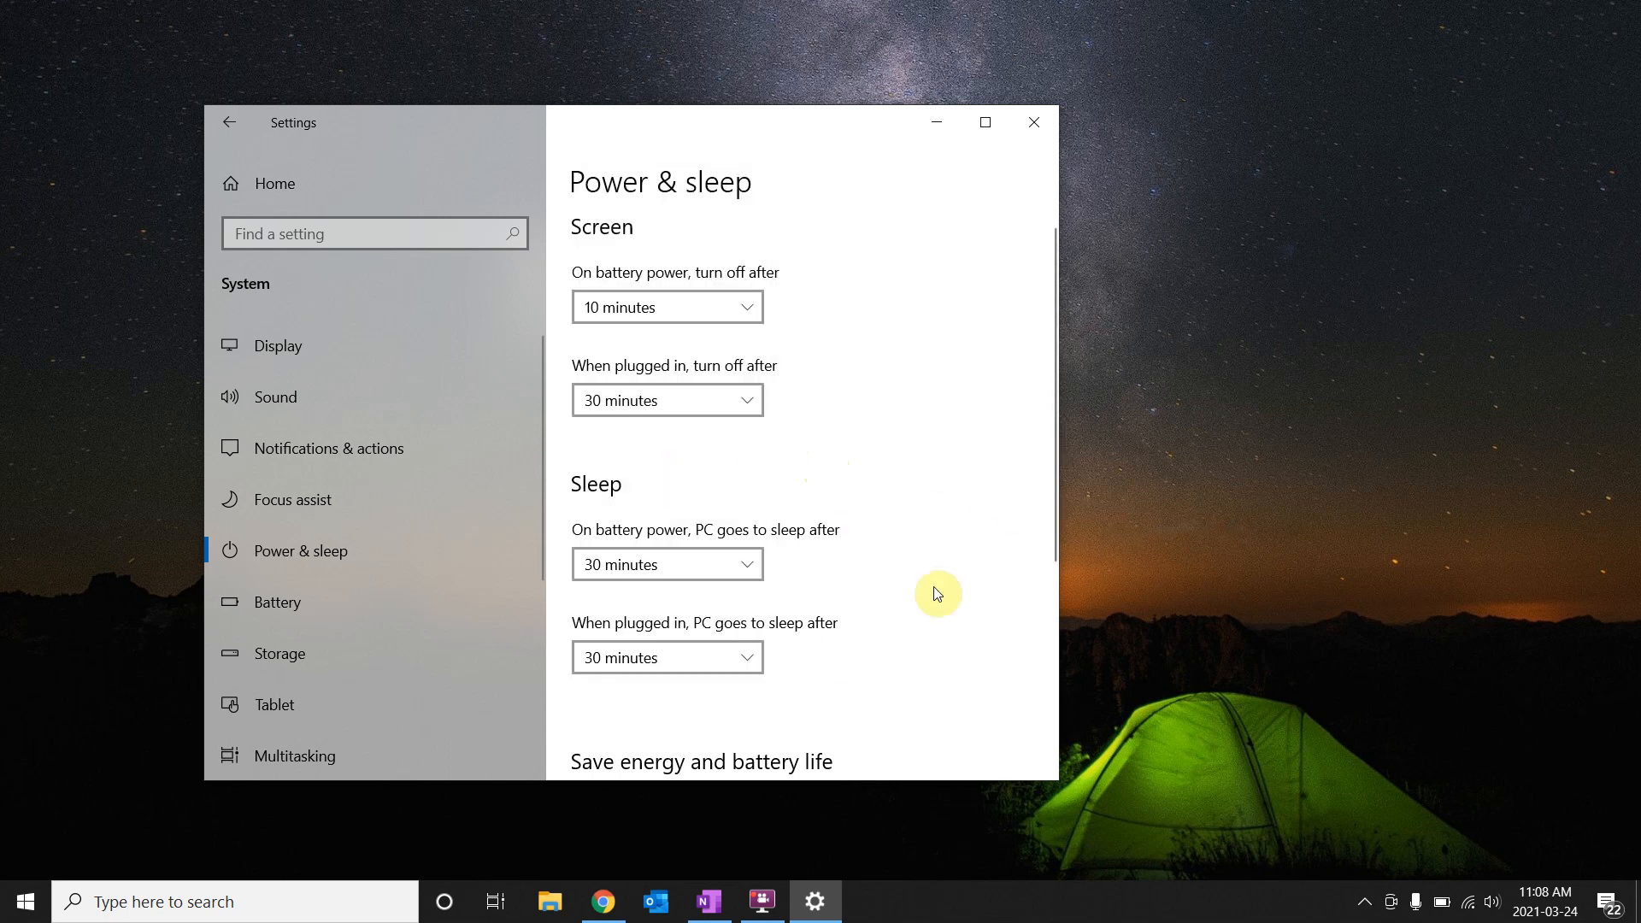
{"action": "left_click", "coordinate": [740, 658]}
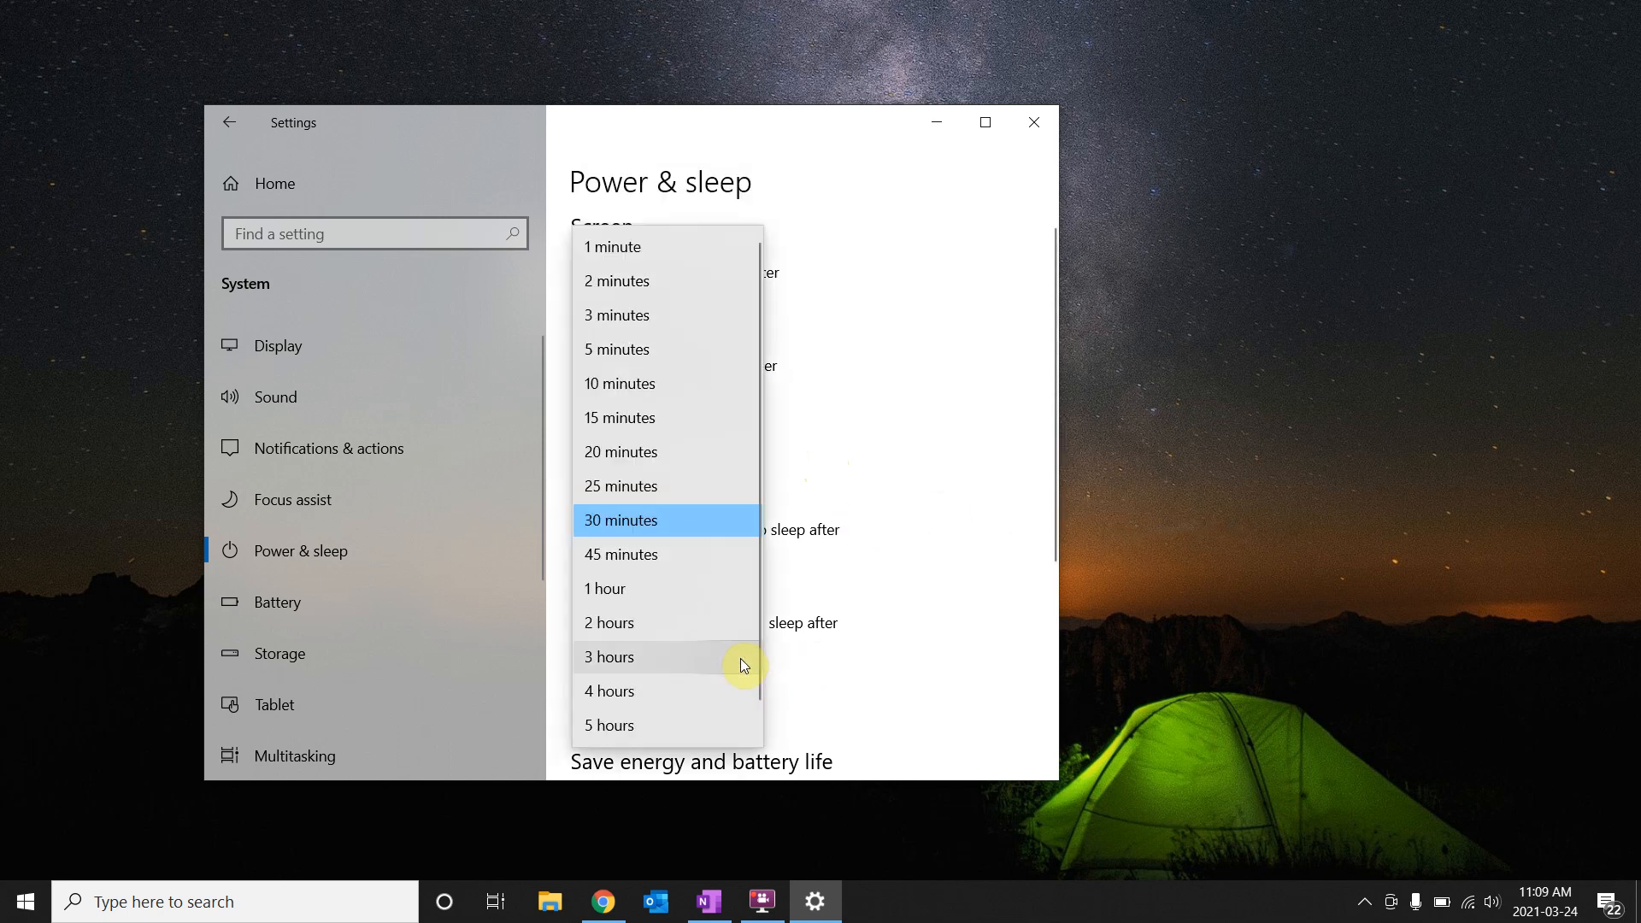
{"action": "scroll", "coordinate": [759, 715], "scroll_direction": "down", "scroll_amount": 1}
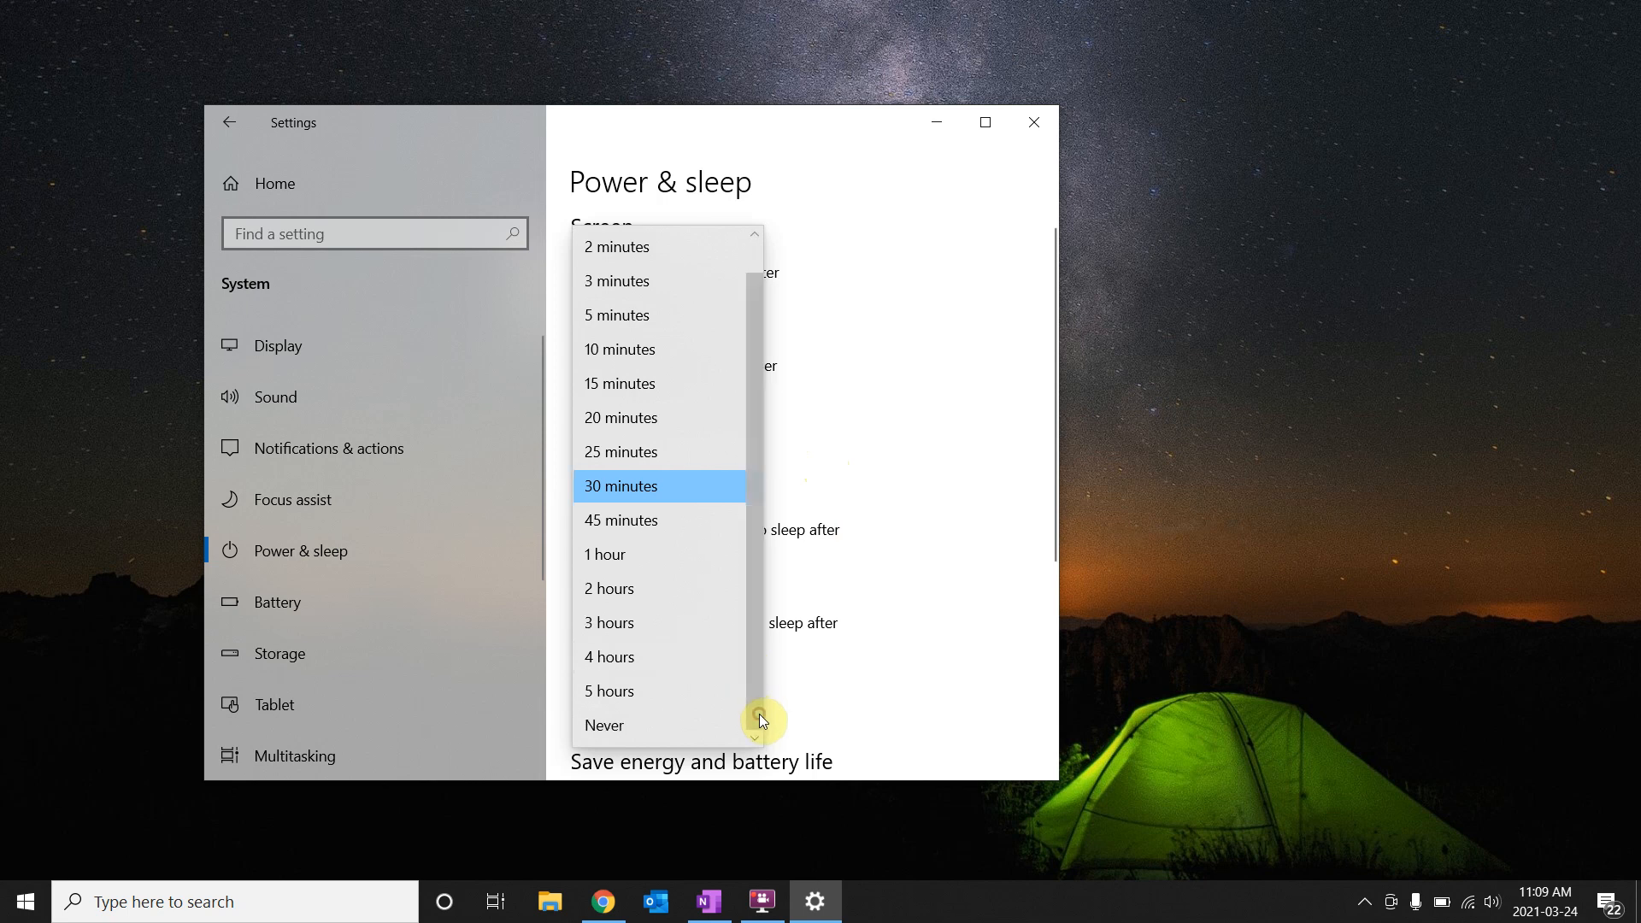
{"action": "left_click", "coordinate": [618, 733]}
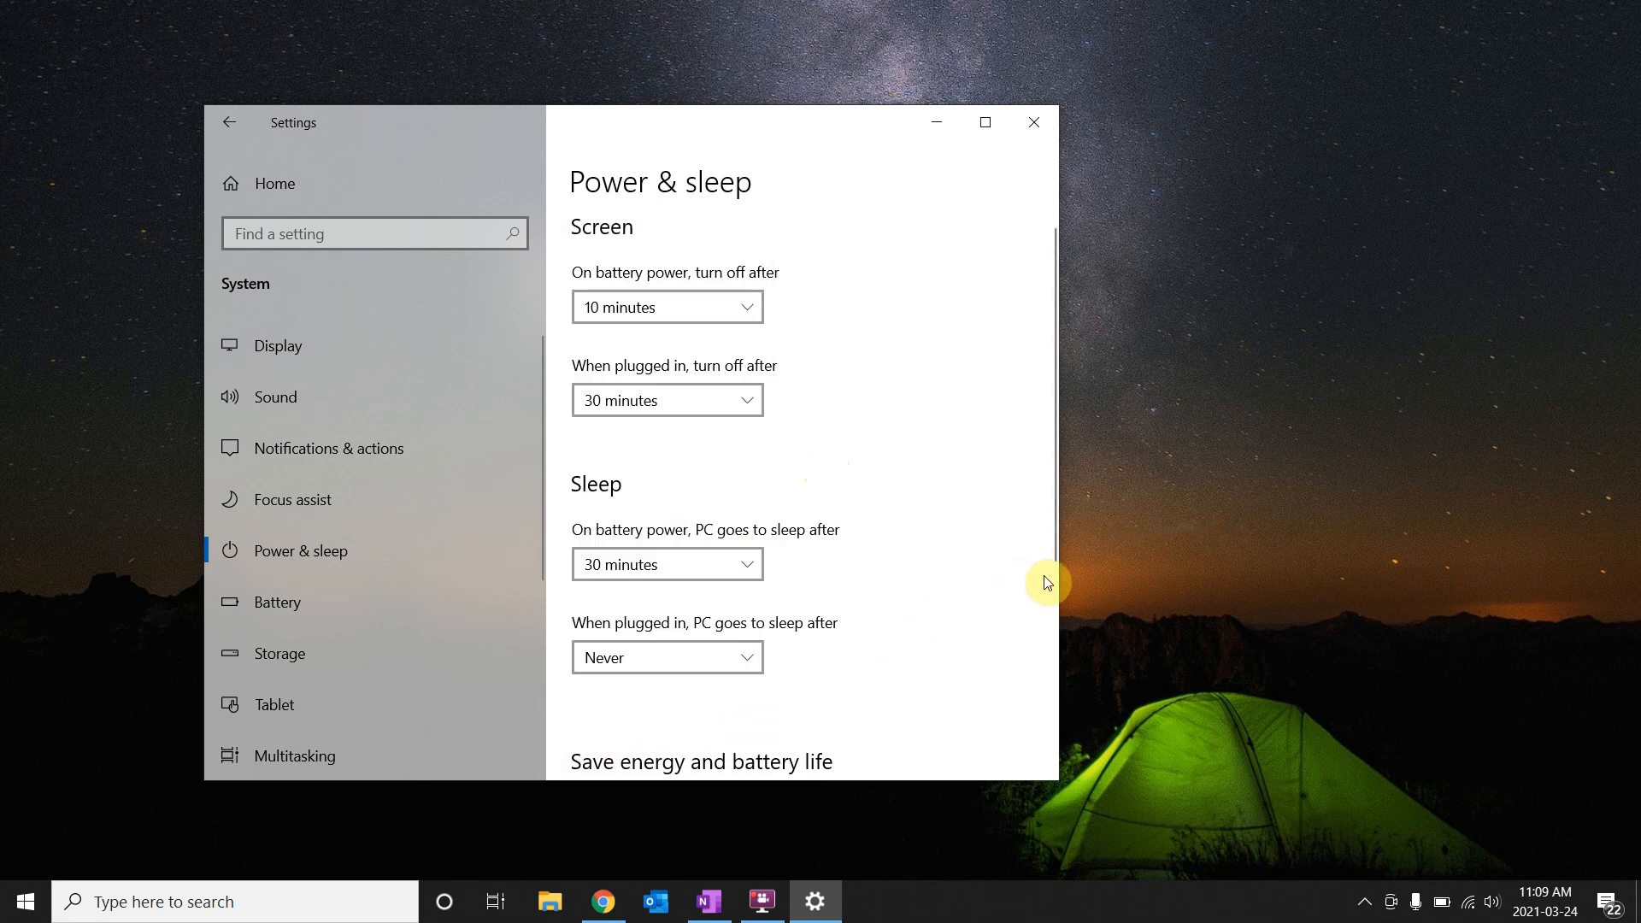
{"action": "left_click", "coordinate": [1053, 618]}
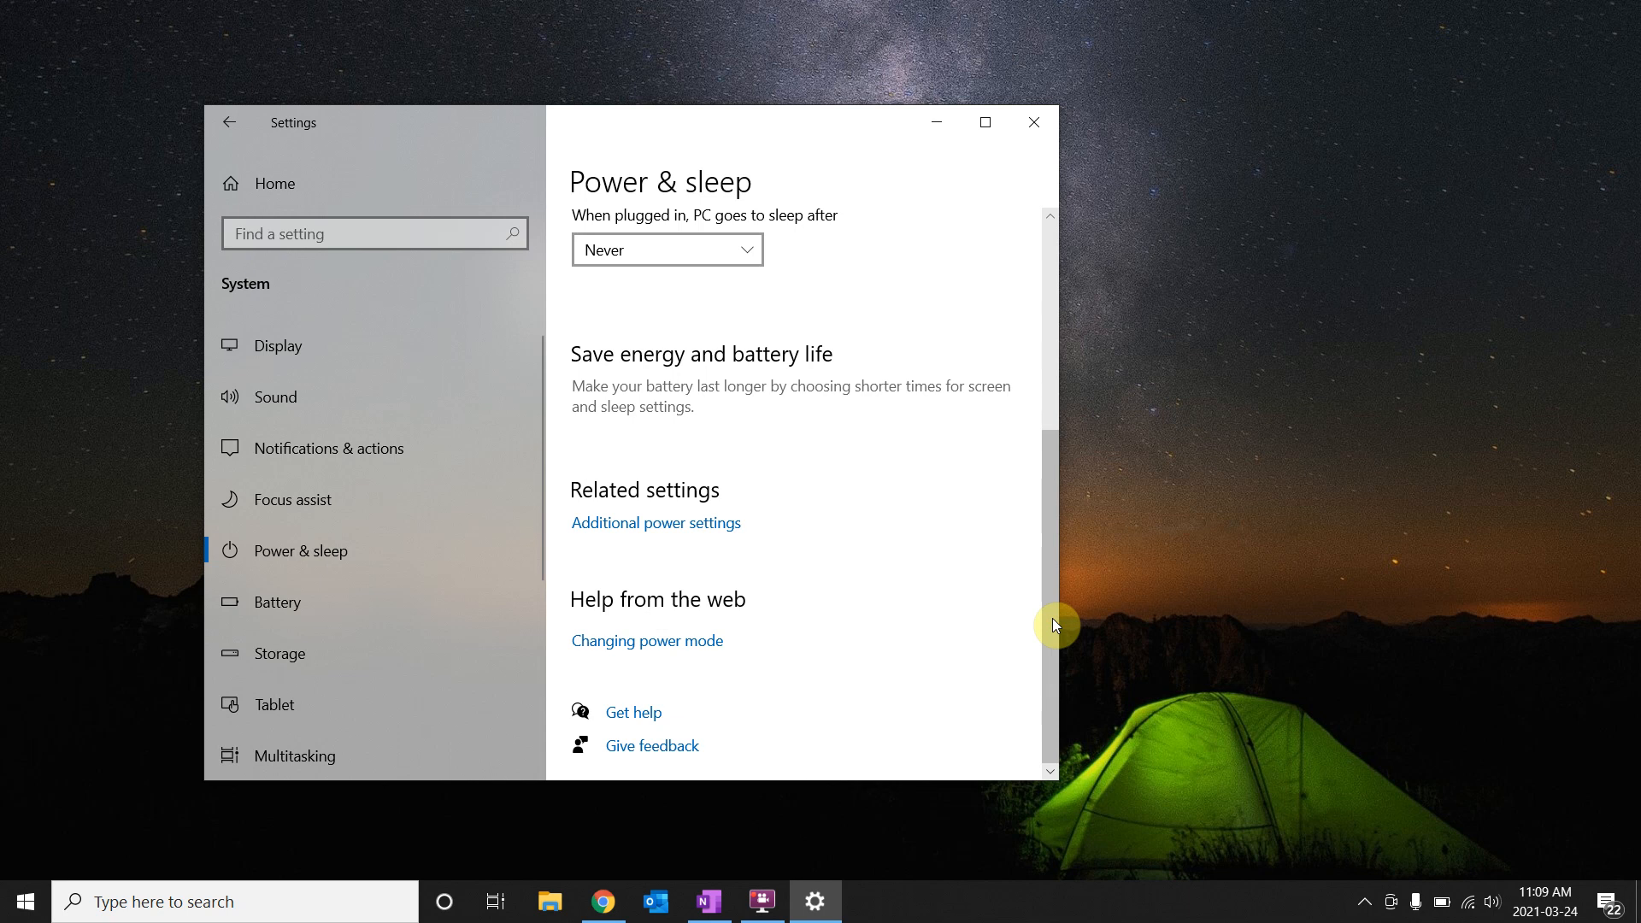
Scroll to Related settings and open Additional power settings in Control Panel.
{"action": "left_click_drag", "start_coordinate": [1053, 618], "coordinate": [1059, 416]}
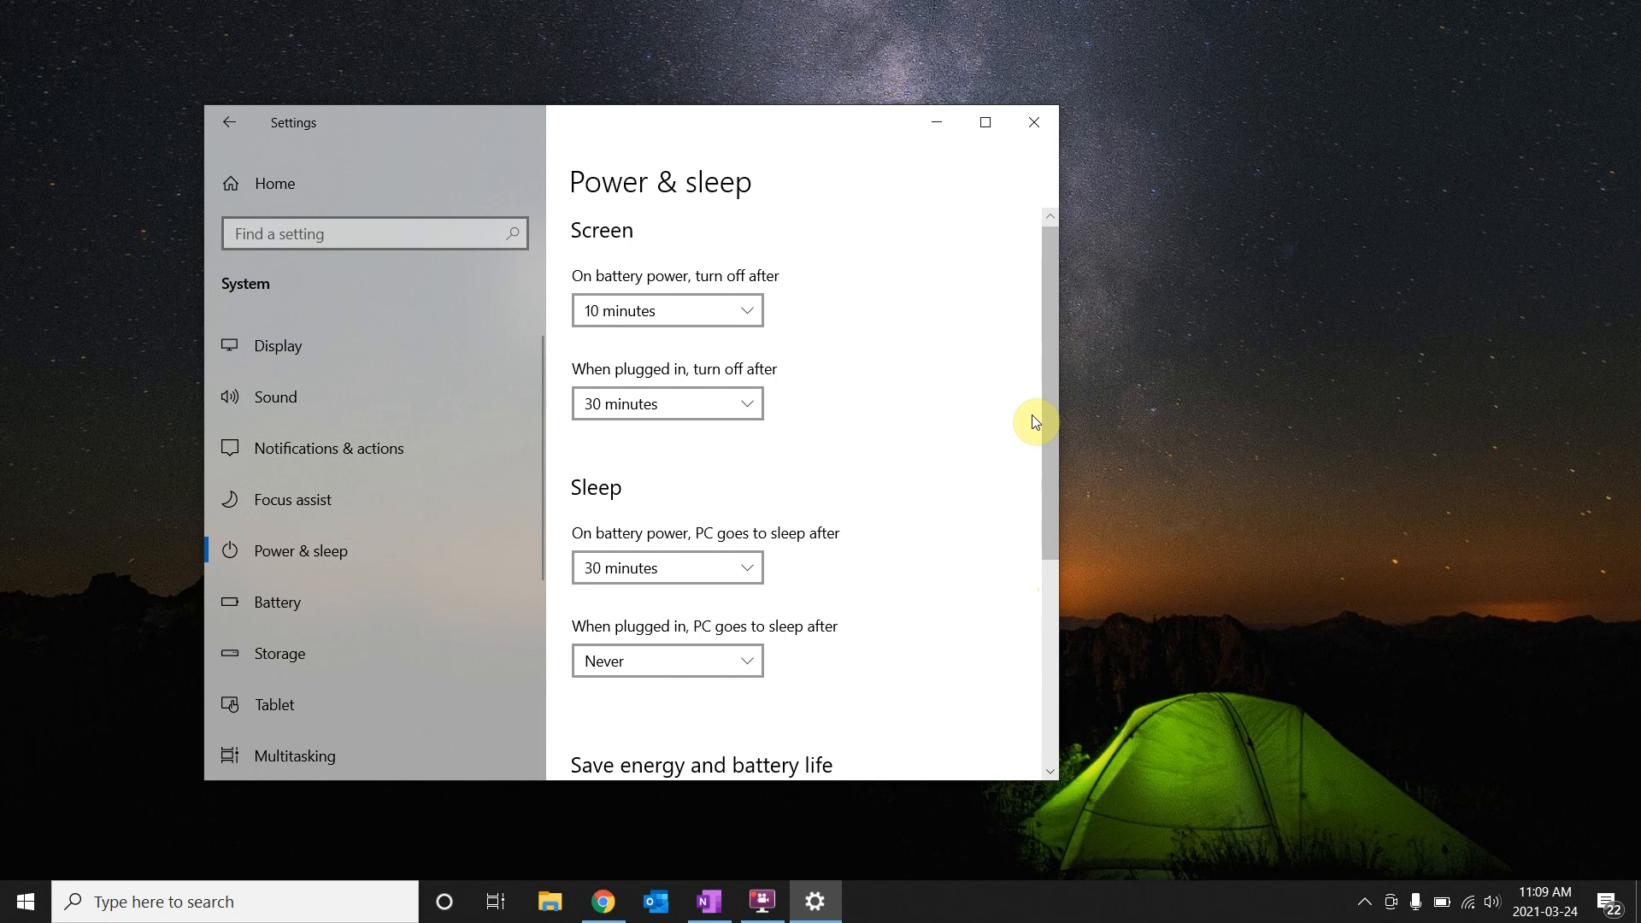
{"action": "mouse_move", "coordinate": [1052, 421]}
{"action": "left_mouse_down"}
{"action": "mouse_move", "coordinate": [1040, 586]}
{"action": "mouse_move", "coordinate": [1039, 430]}
{"action": "left_mouse_up"}
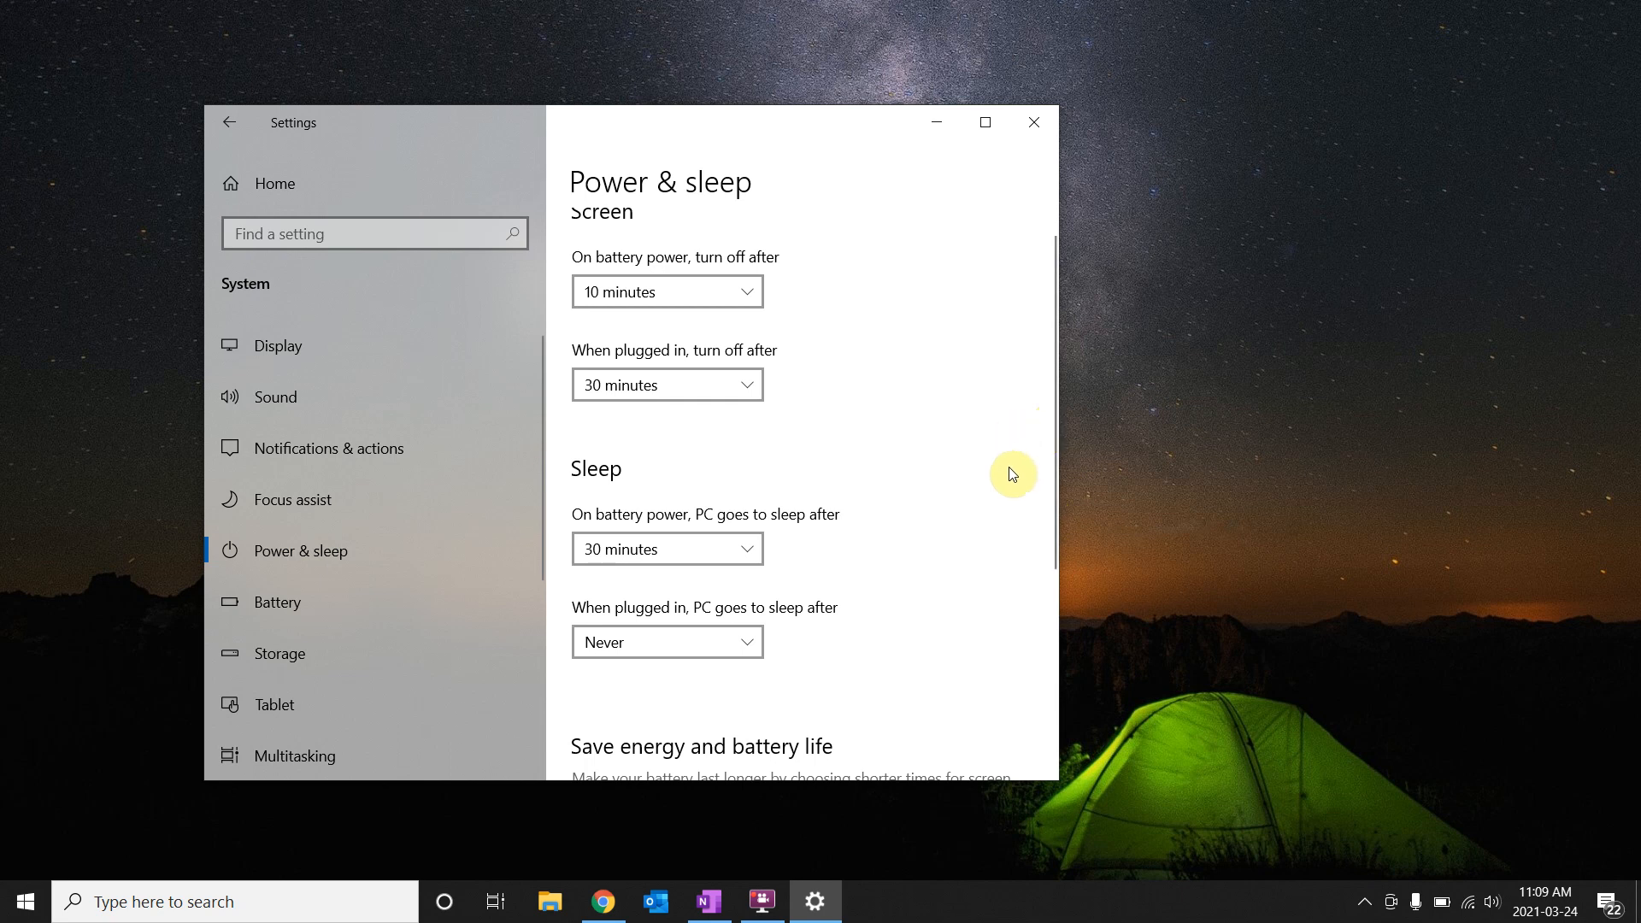
{"action": "left_click_drag", "start_coordinate": [1050, 469], "coordinate": [1057, 660]}
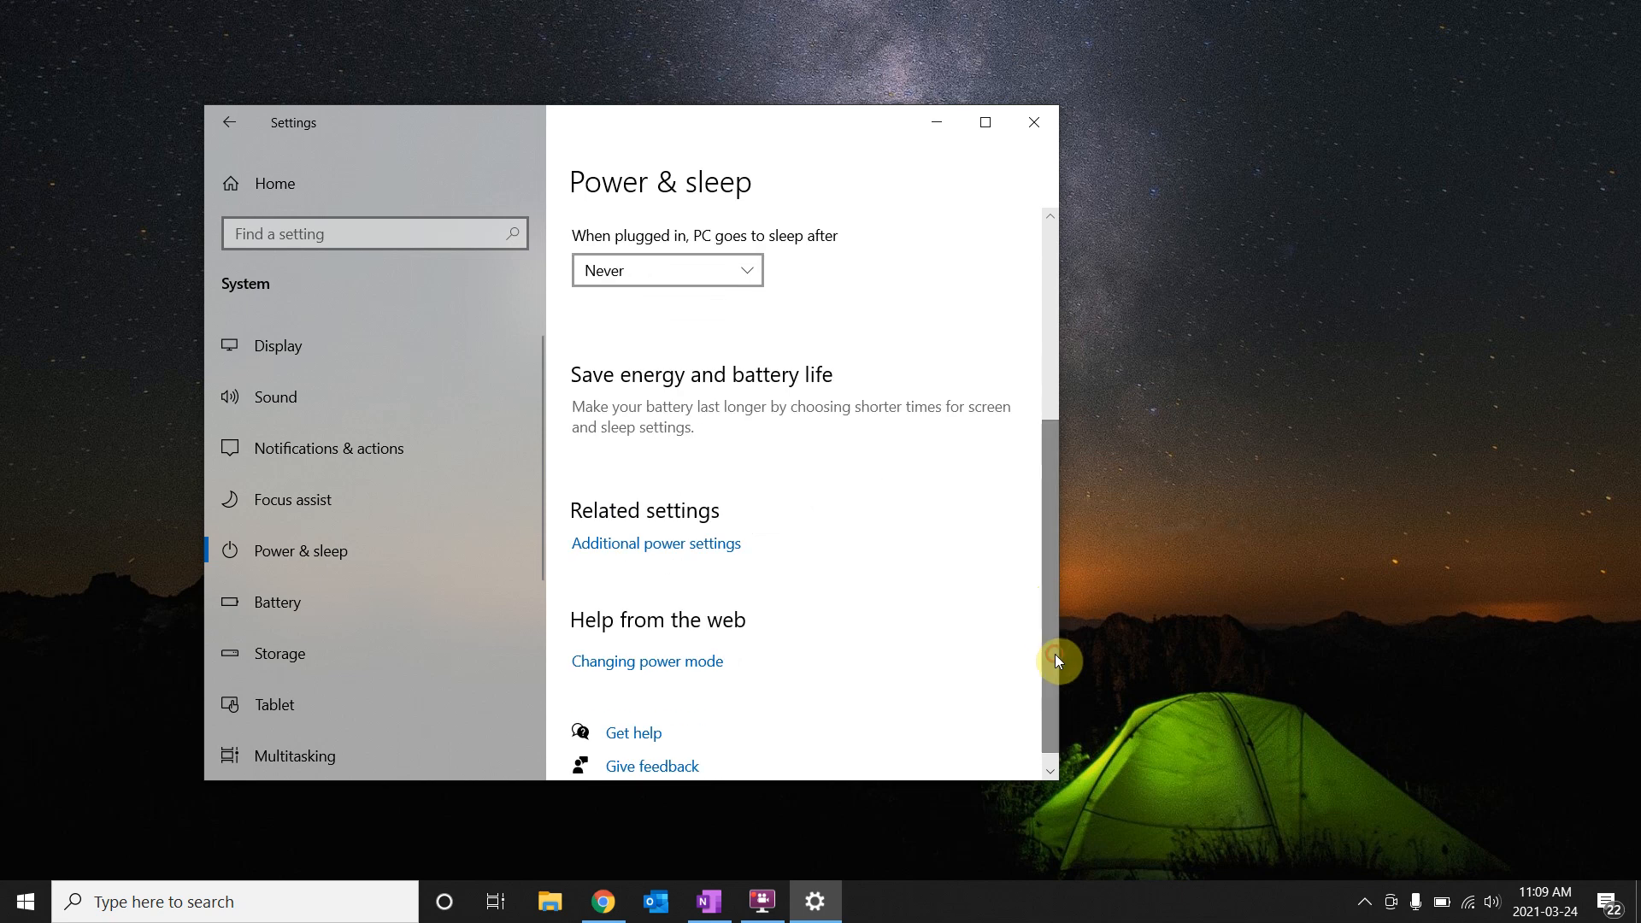
{"action": "left_click", "coordinate": [626, 553]}
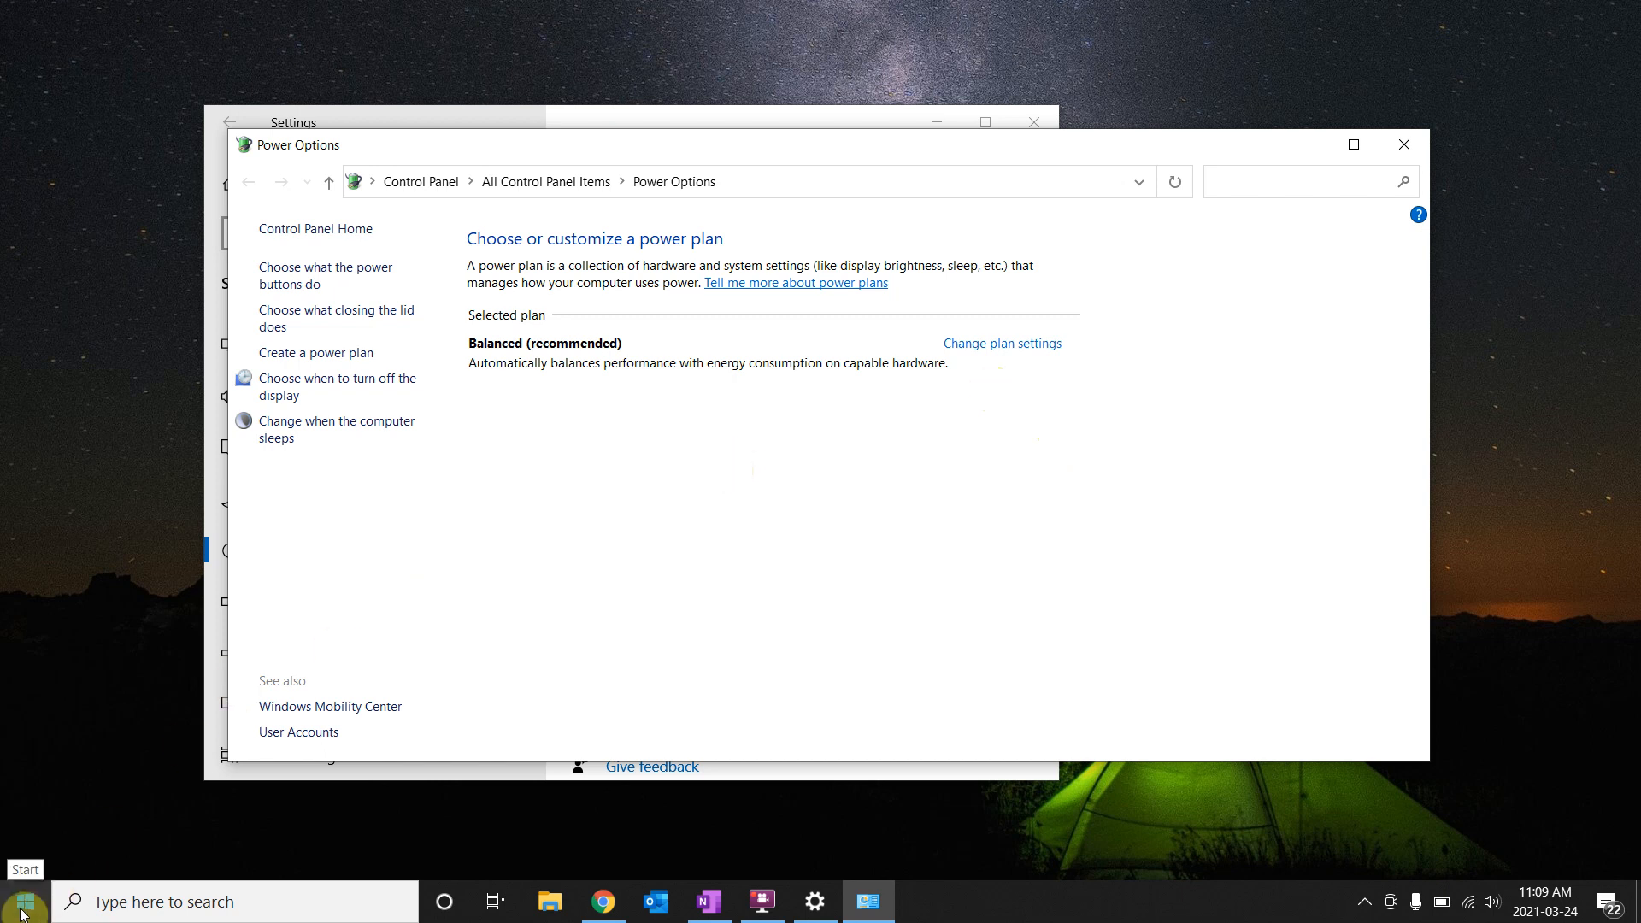
Close the Power Options window and then the Settings window.
{"action": "left_click", "coordinate": [1403, 149]}
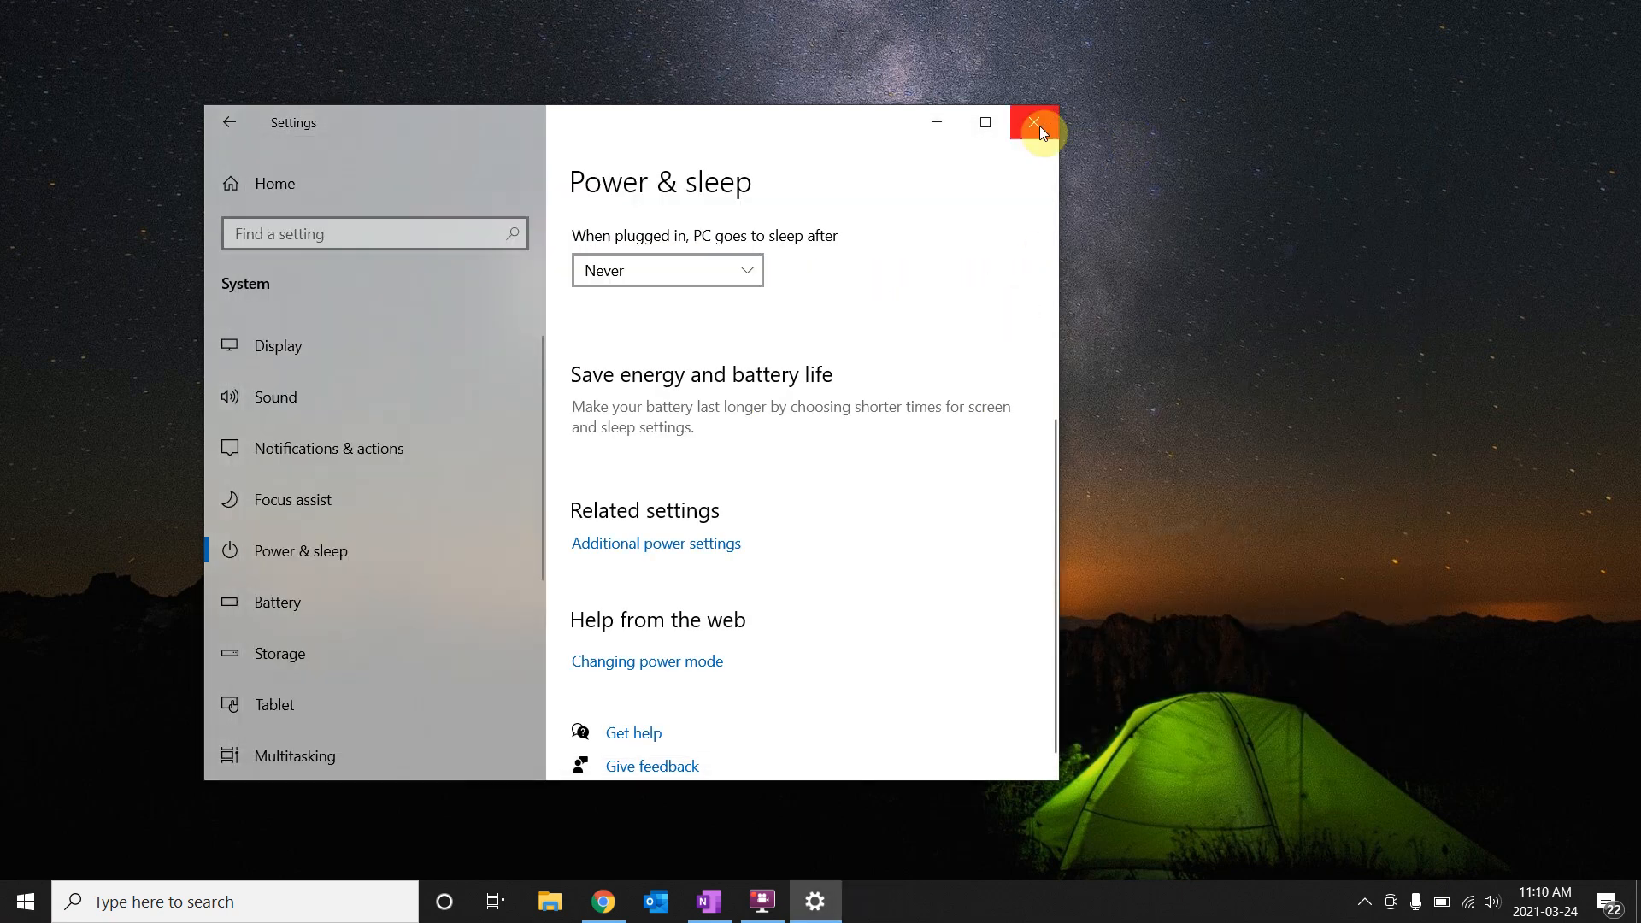
{"action": "left_click", "coordinate": [1034, 122]}
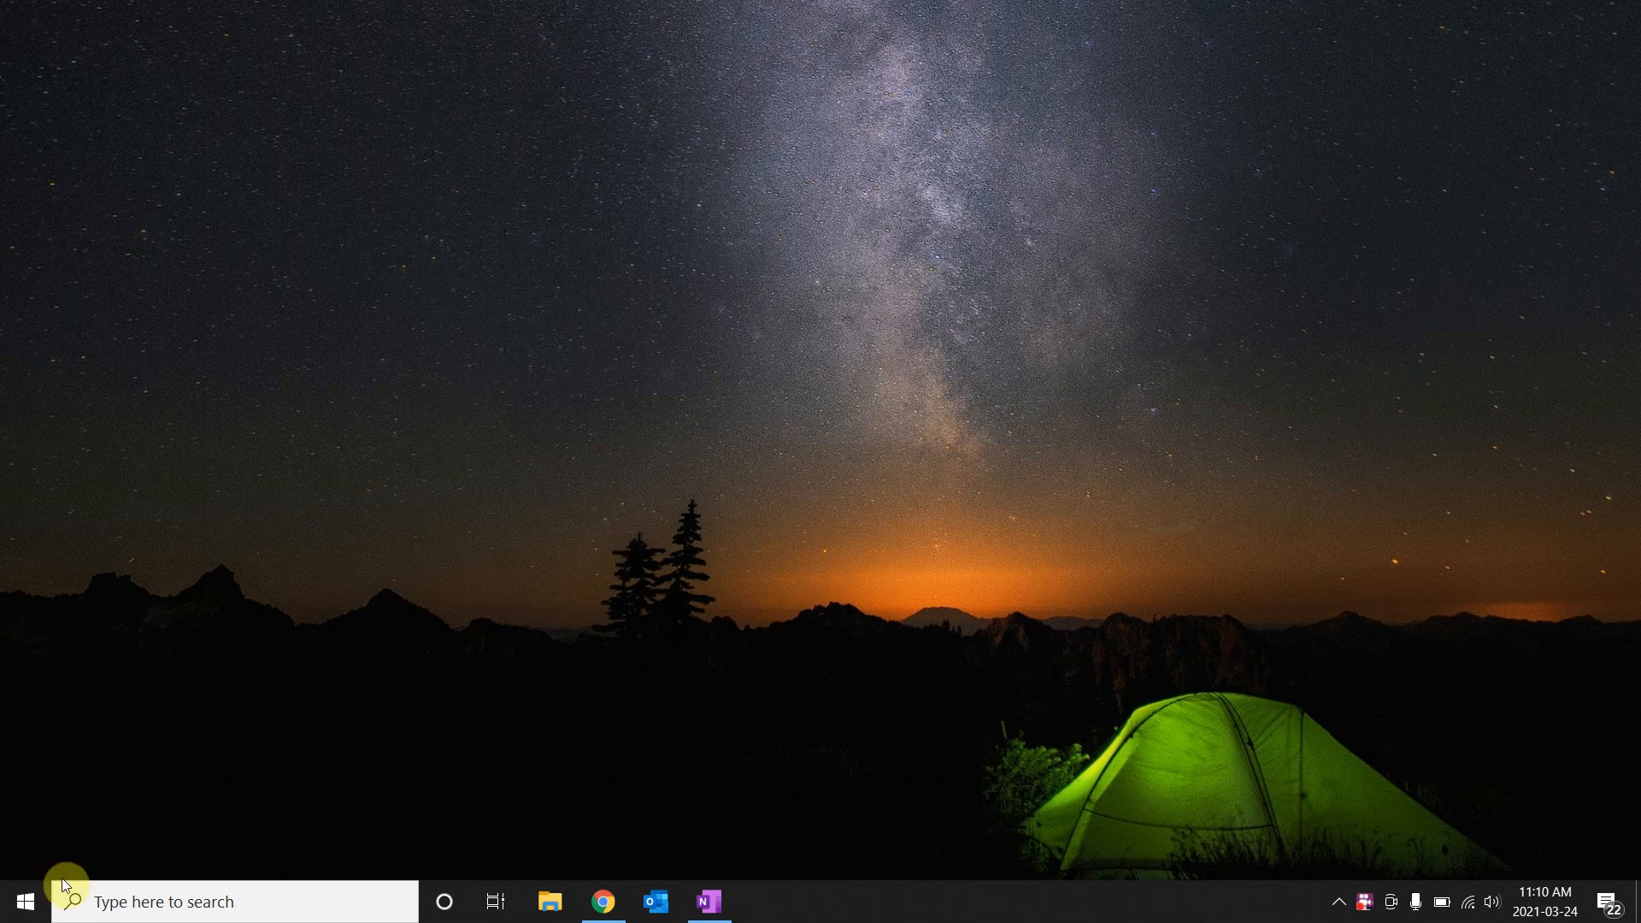
Launch Control Panel from the Start tiles and bring up the Windows search panel.
{"action": "left_click", "coordinate": [25, 911]}
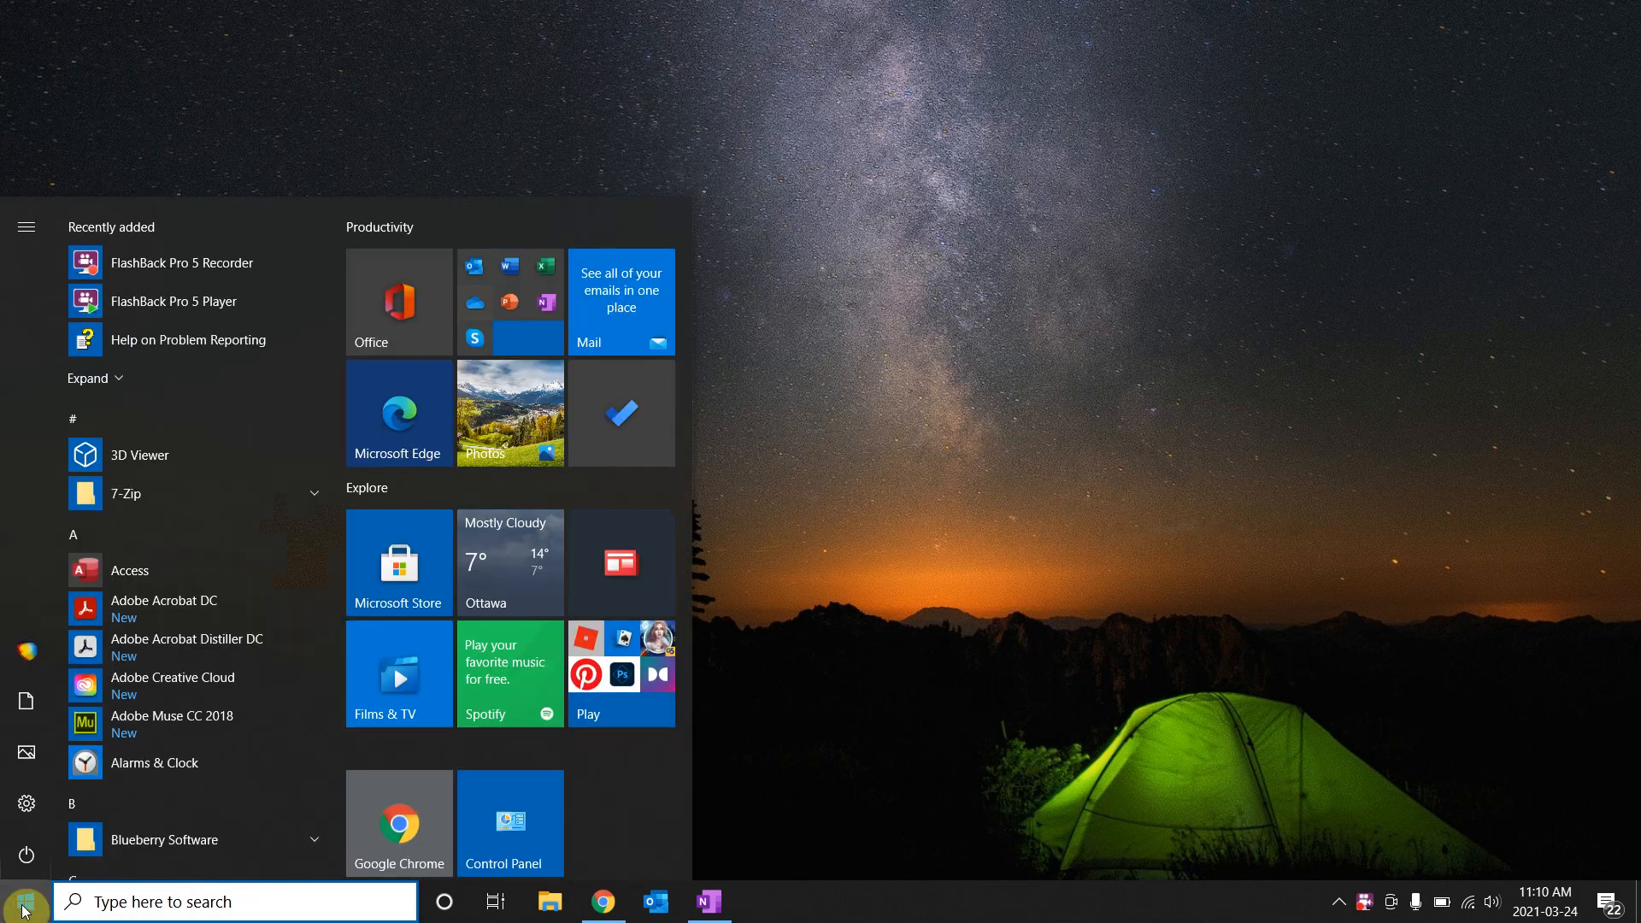
{"action": "left_click", "coordinate": [511, 816]}
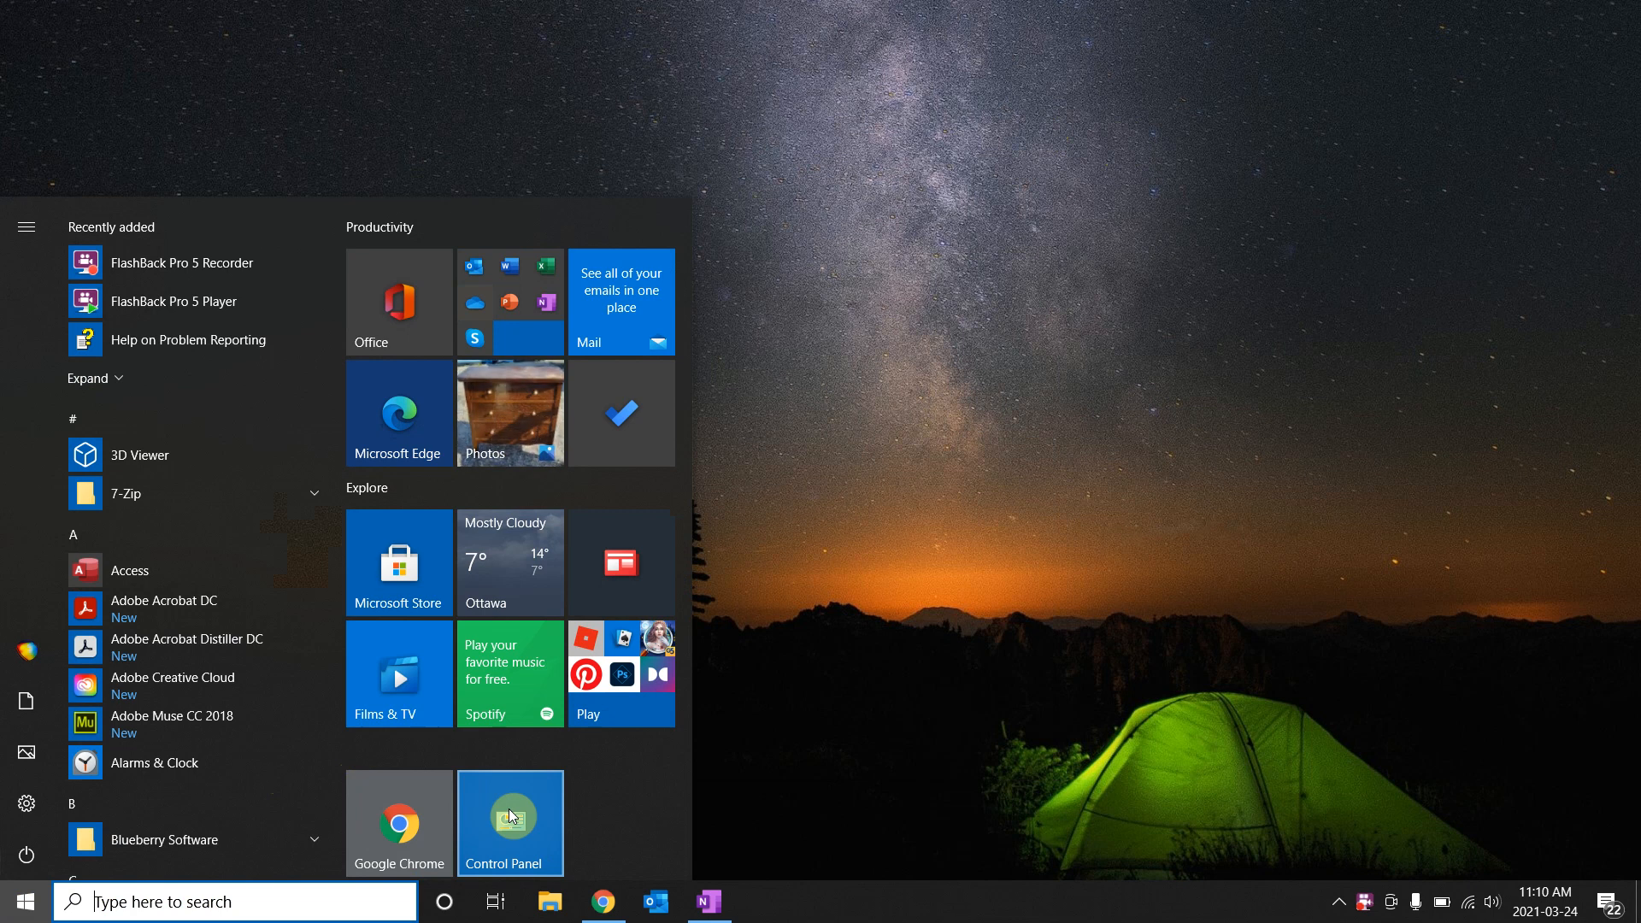
{"action": "left_click", "coordinate": [210, 906]}
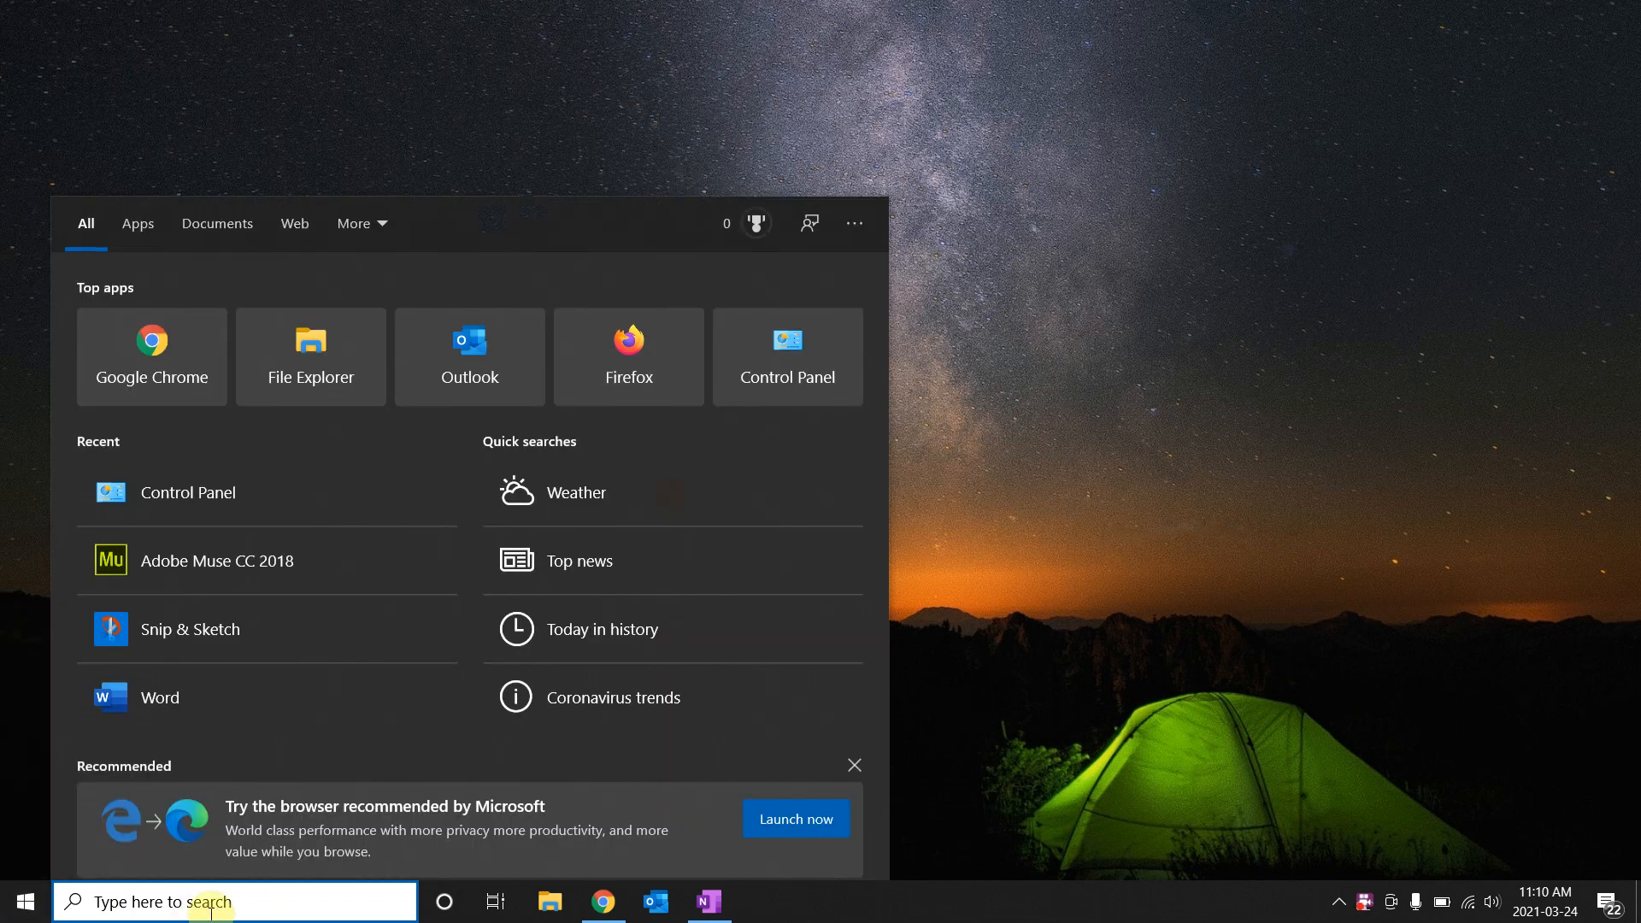
Search for 'control panel' and open the Control Panel result.
{"action": "type", "text": "control panel"}
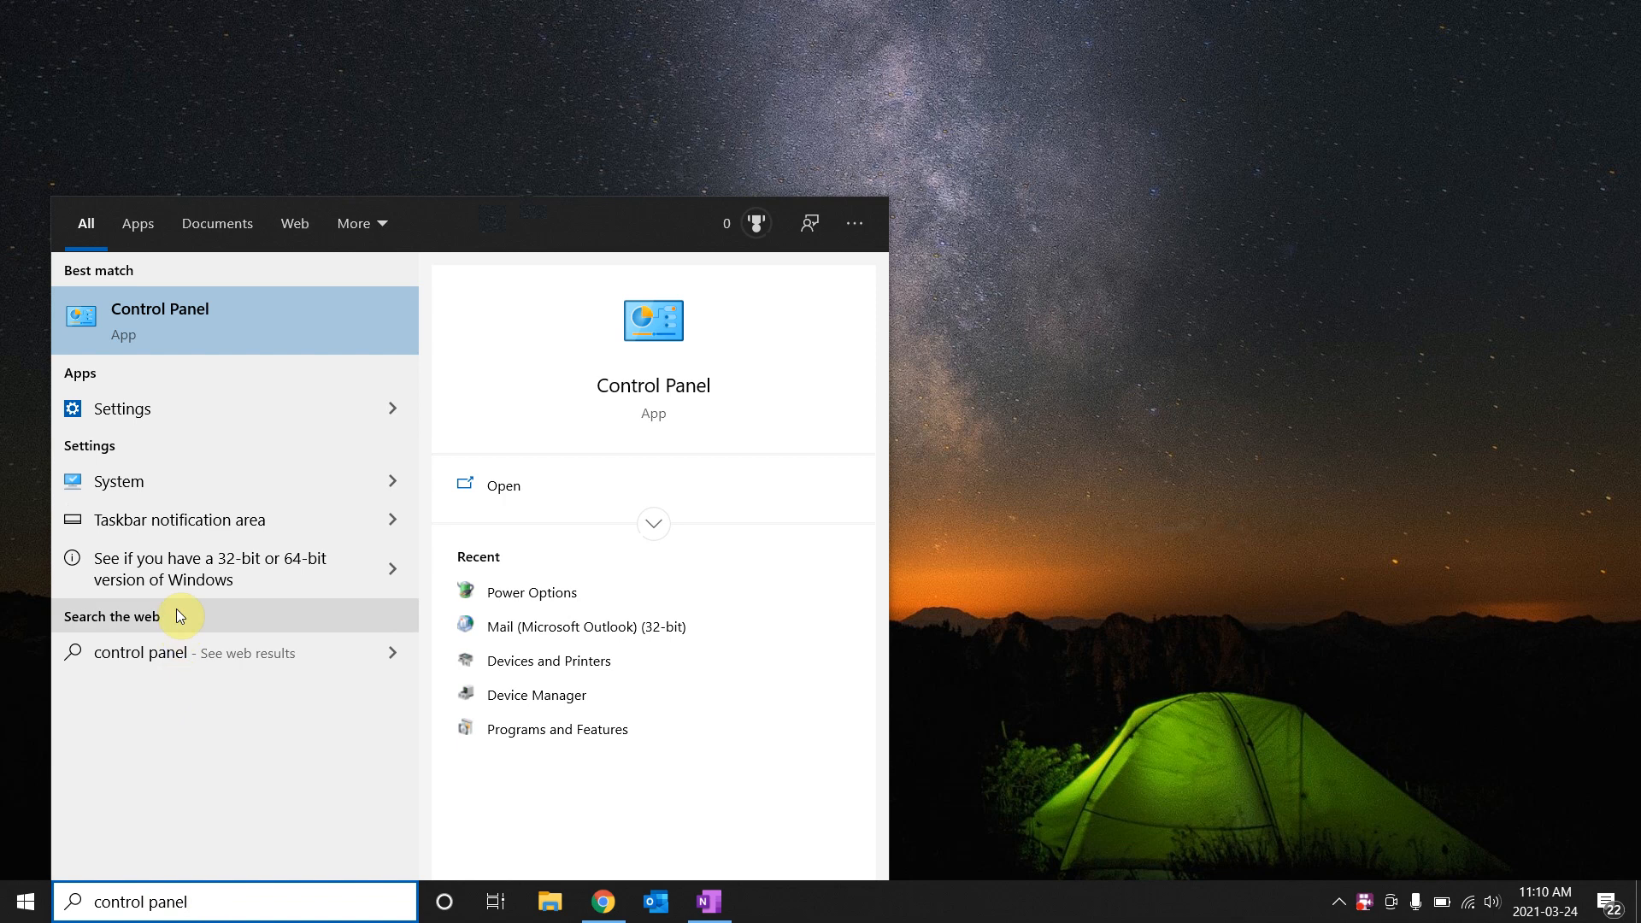
{"action": "right_click", "coordinate": [151, 330]}
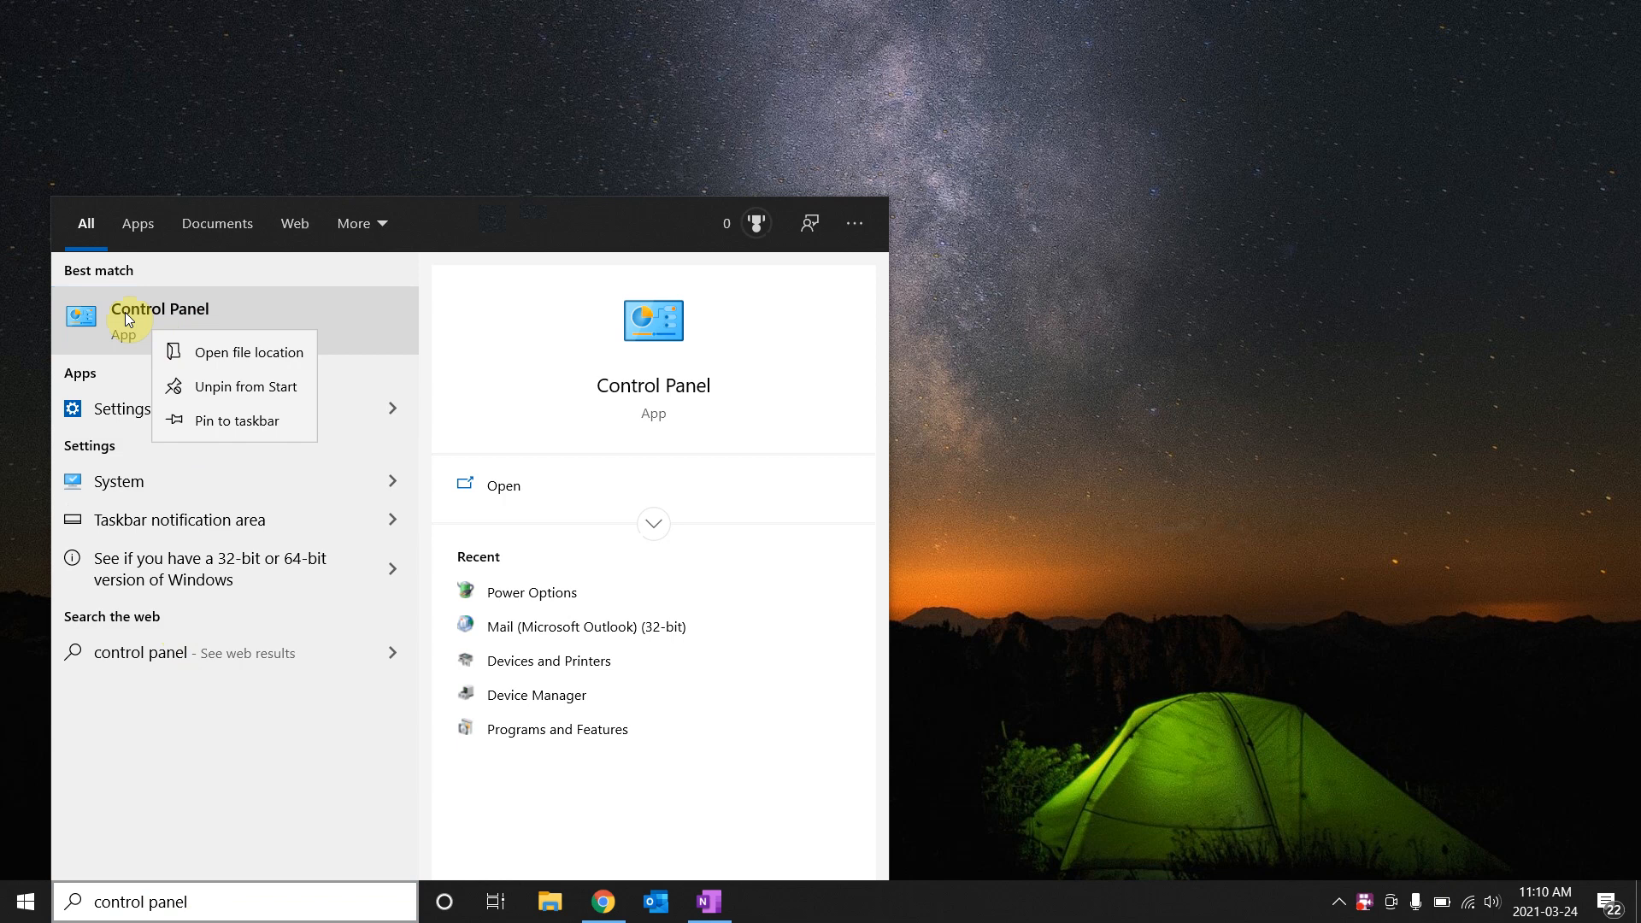
{"action": "left_click", "coordinate": [125, 317]}
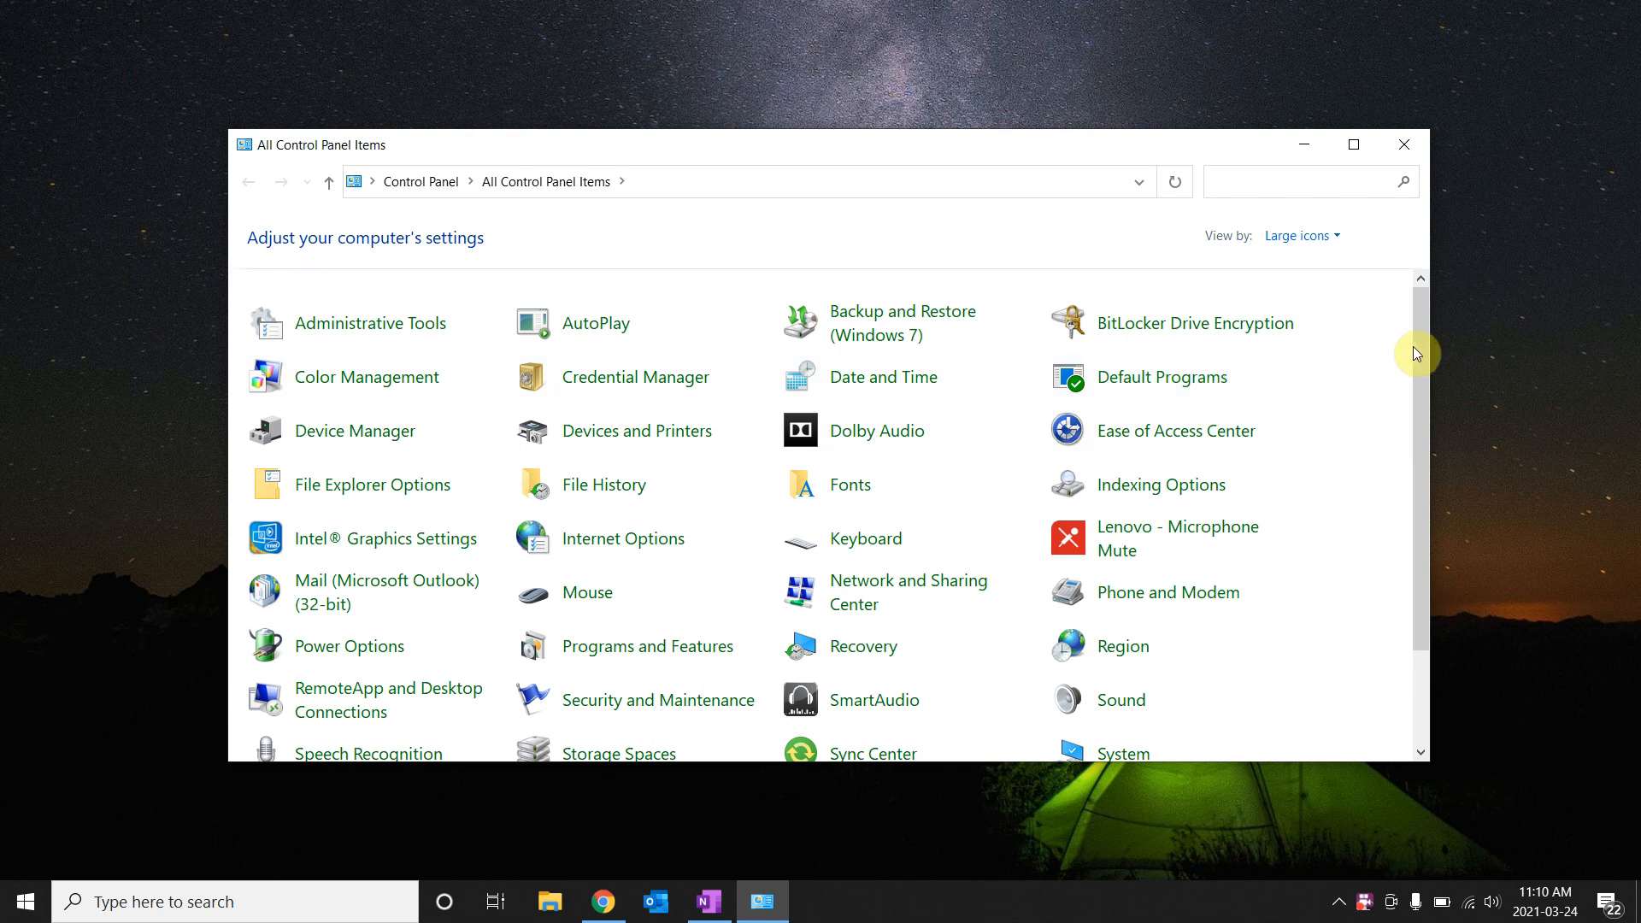
Scroll the All Control Panel Items list and reopen the Start menu over it.
{"action": "left_click_drag", "start_coordinate": [1414, 346], "coordinate": [1426, 441]}
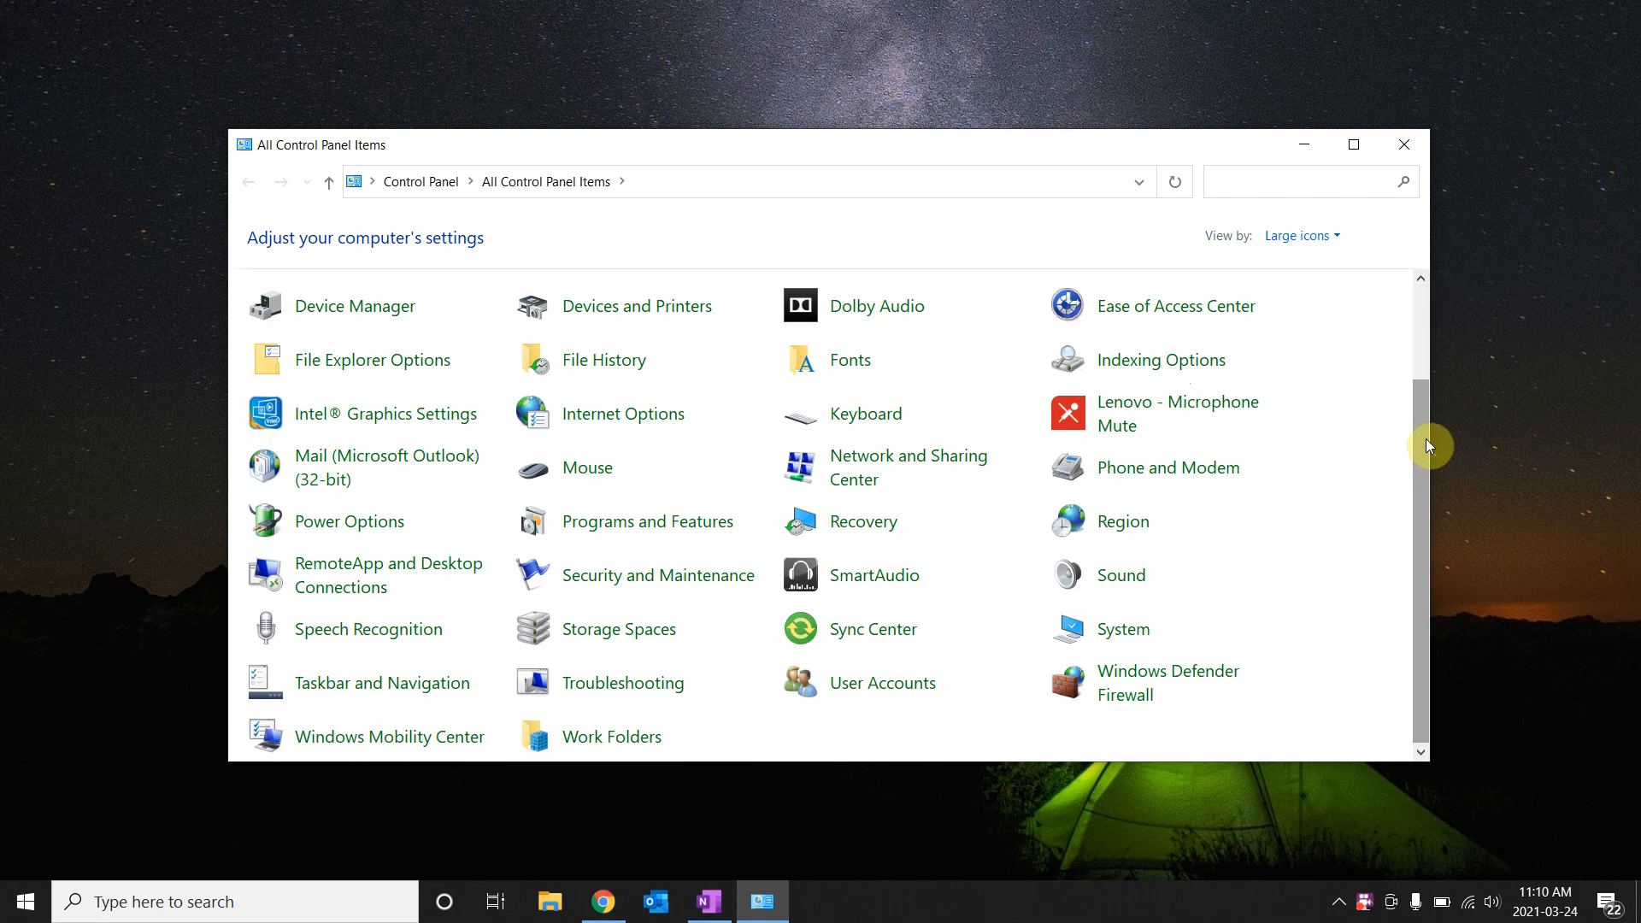
{"action": "left_click", "coordinate": [19, 899]}
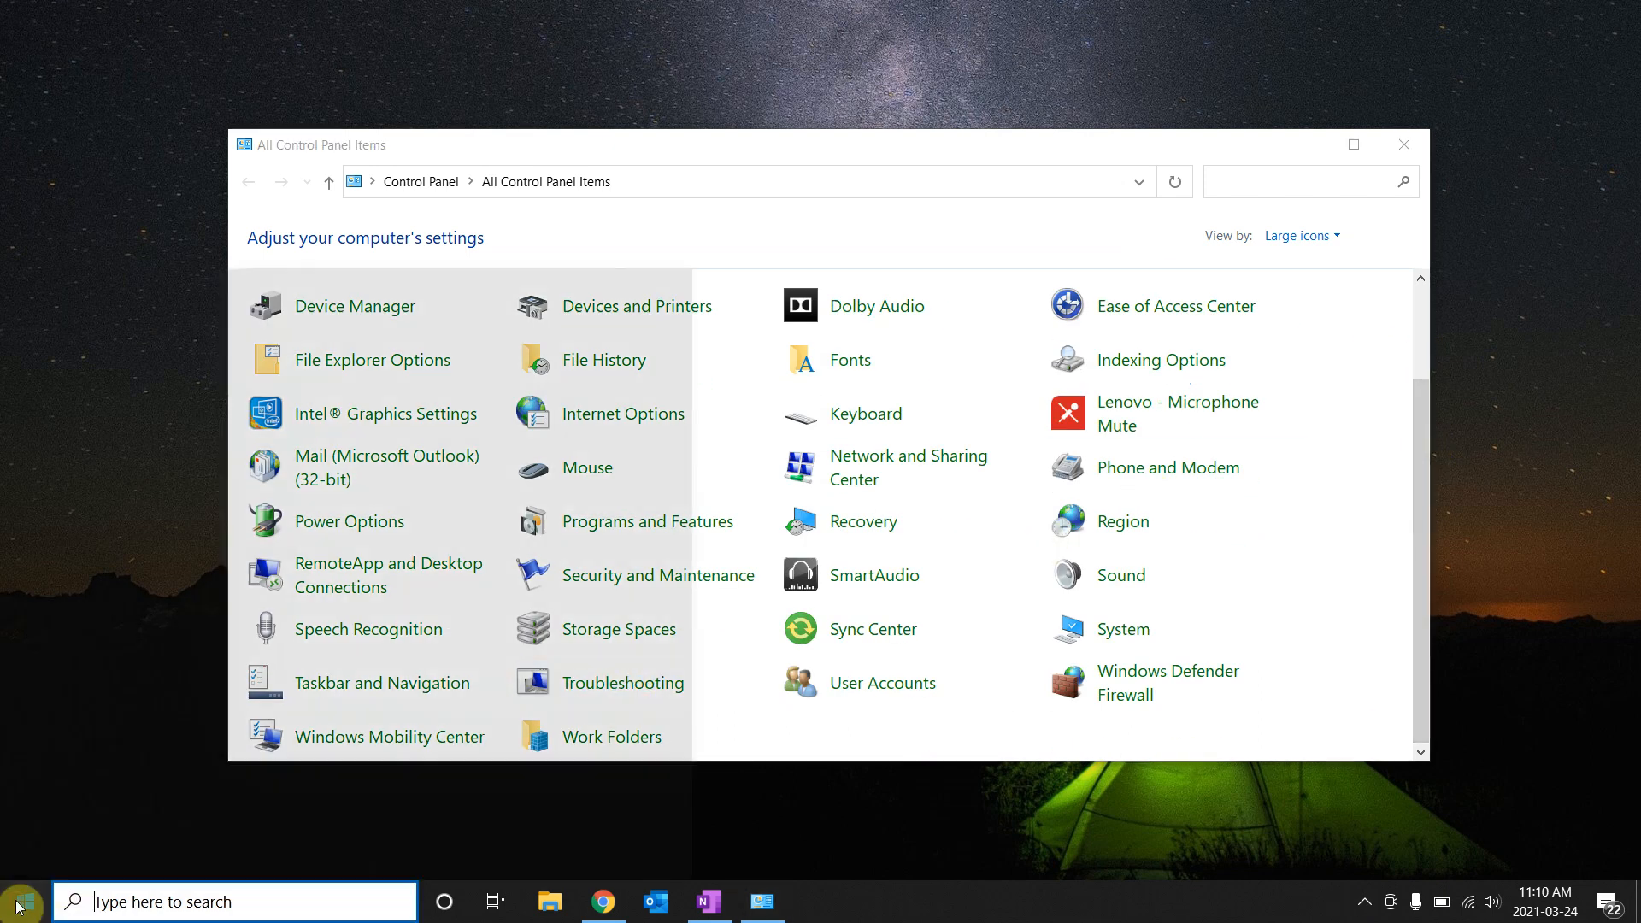
{"action": "mouse_move", "coordinate": [28, 805]}
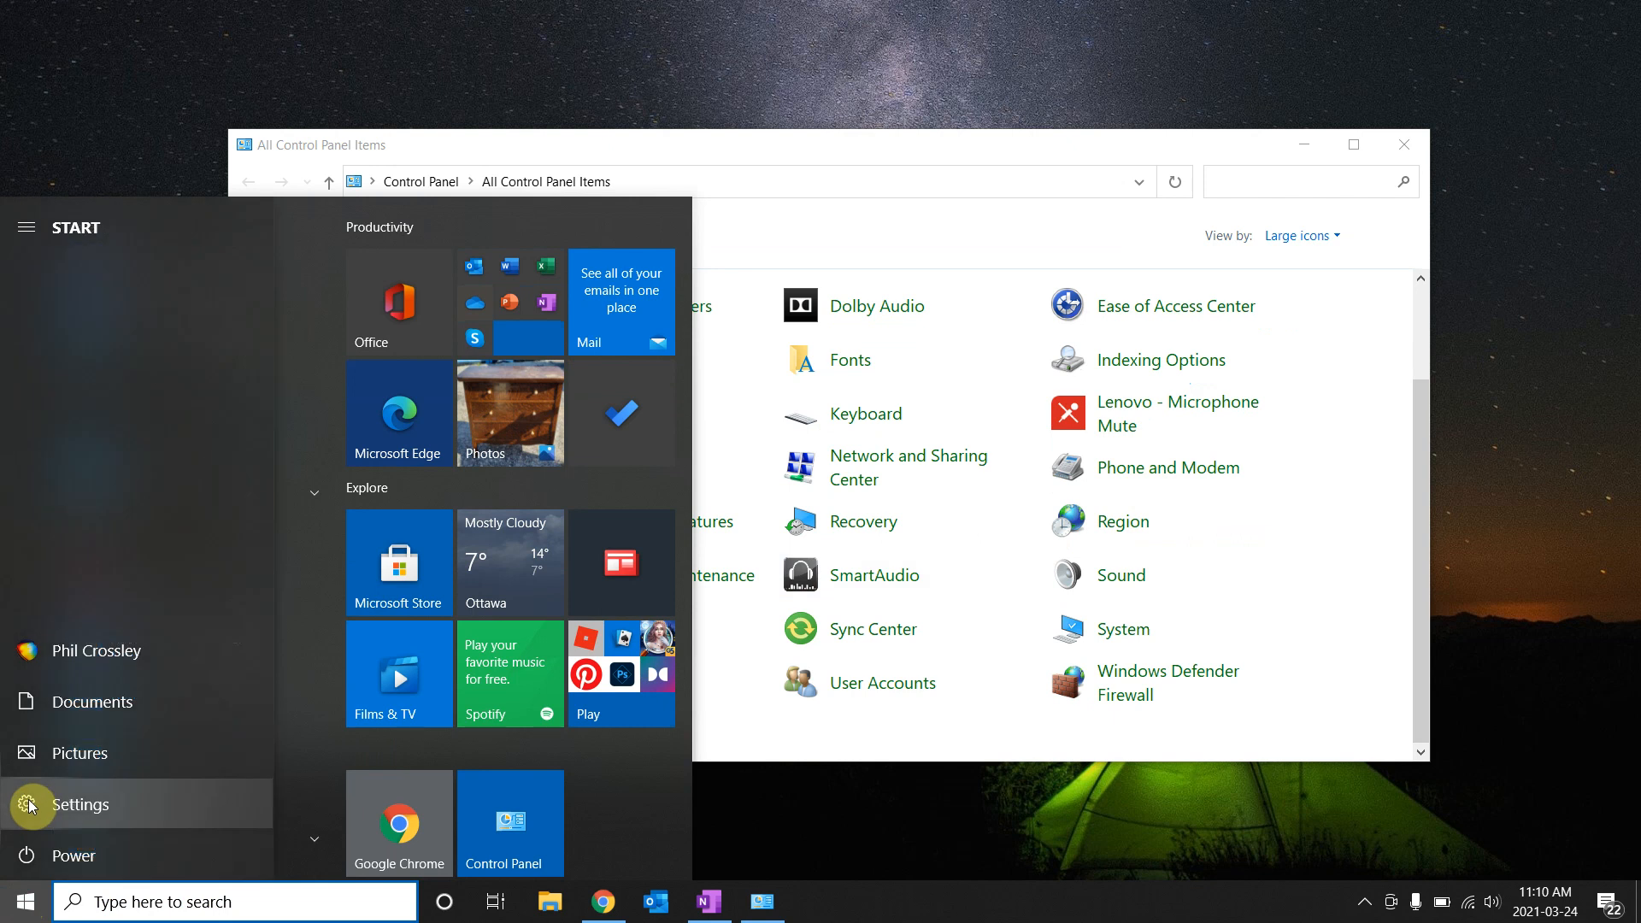
{"action": "left_click", "coordinate": [966, 150]}
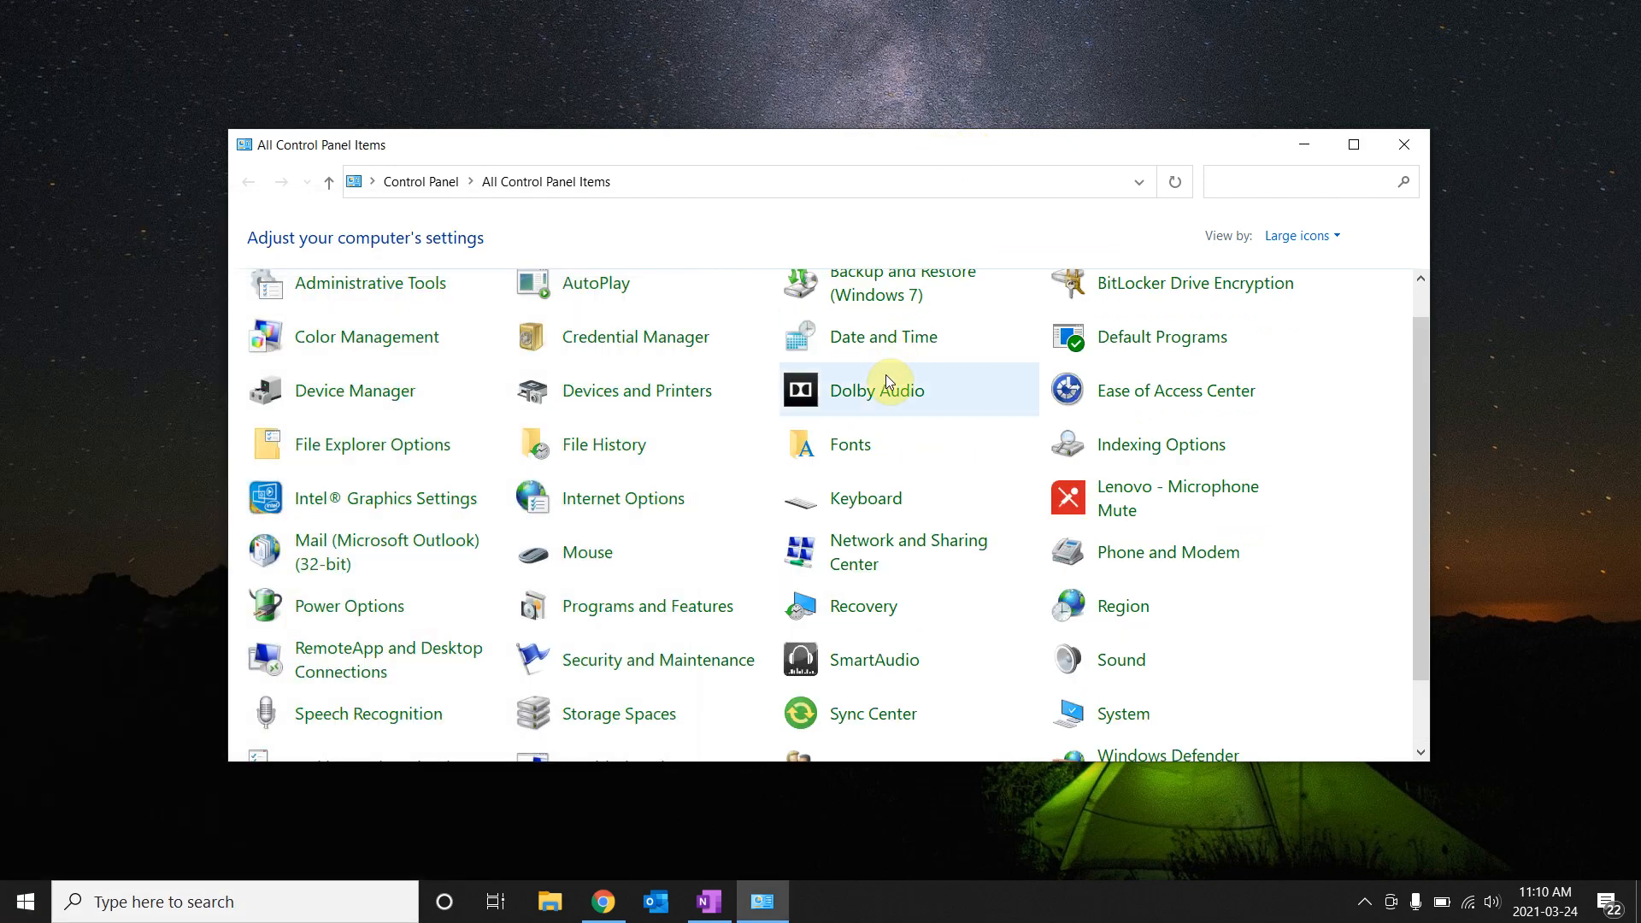
{"action": "left_click", "coordinate": [1420, 711]}
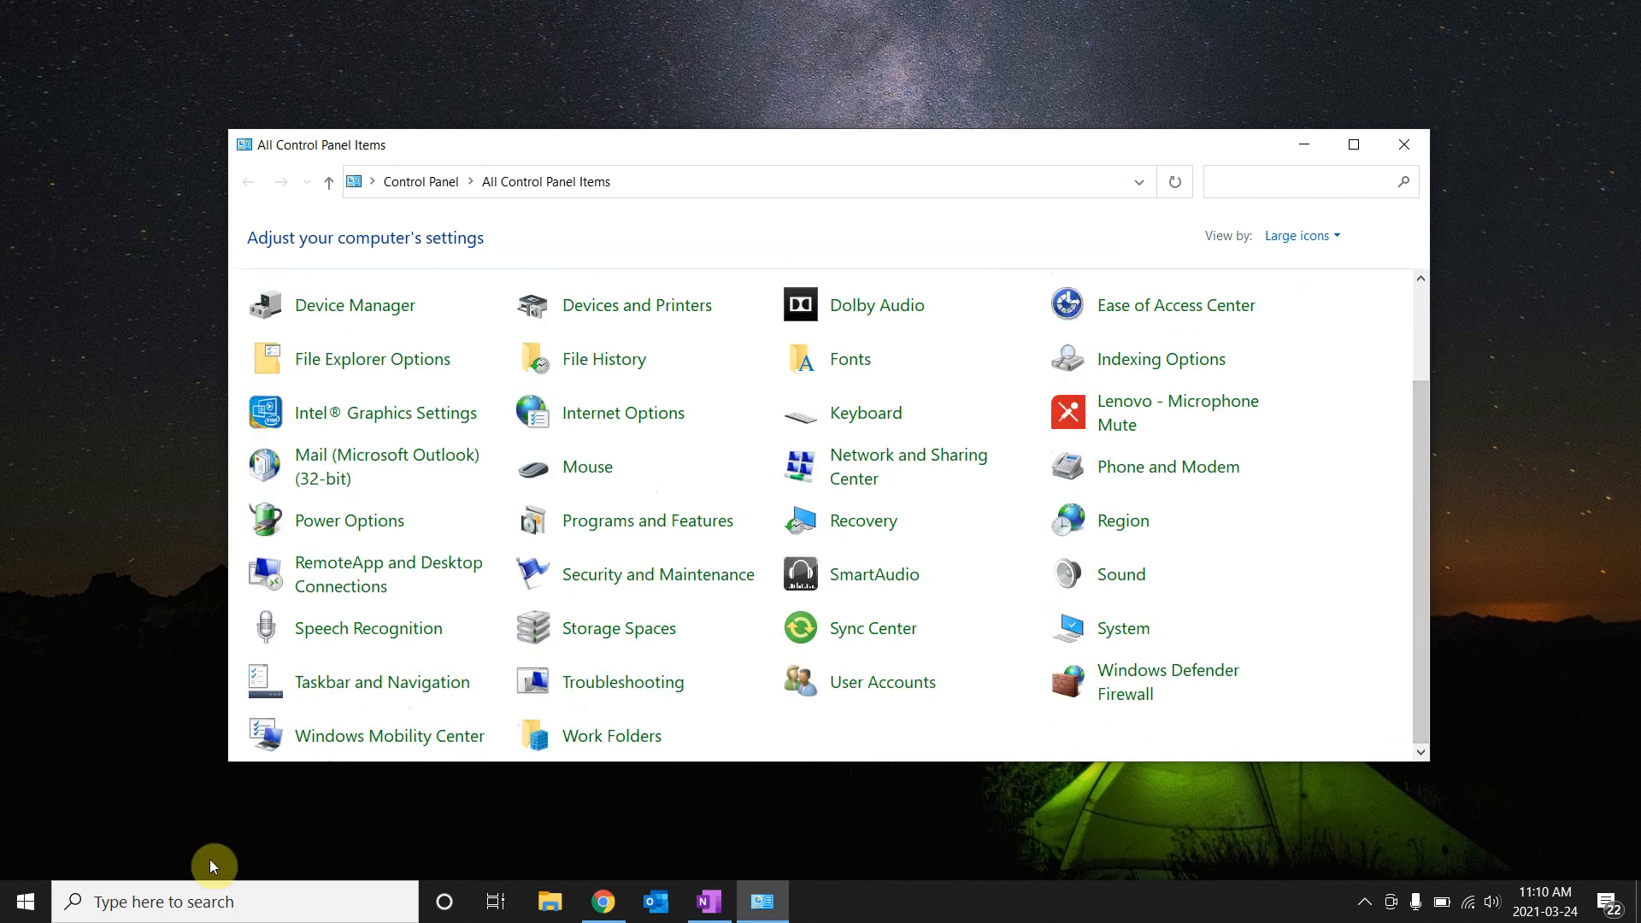
{"action": "left_click", "coordinate": [26, 902]}
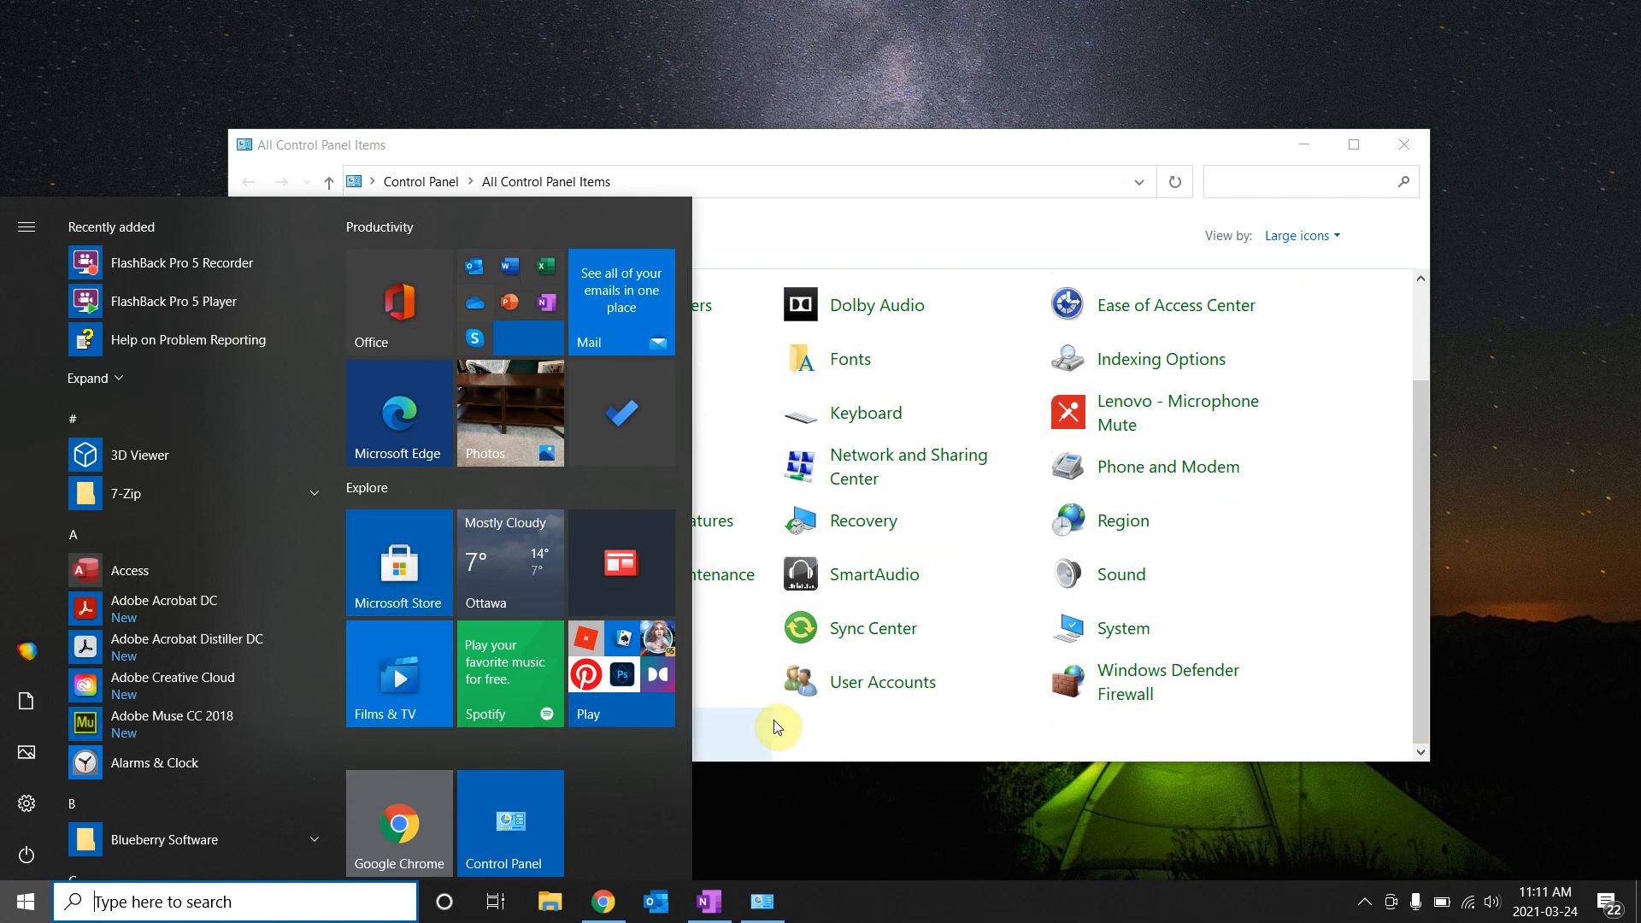
{"action": "scroll", "coordinate": [813, 756], "scroll_direction": "up", "scroll_amount": 1}
Dismiss the Start menu and go back from User Accounts to Control Panel.
{"action": "left_click", "coordinate": [814, 756]}
{"action": "left_click", "coordinate": [814, 755]}
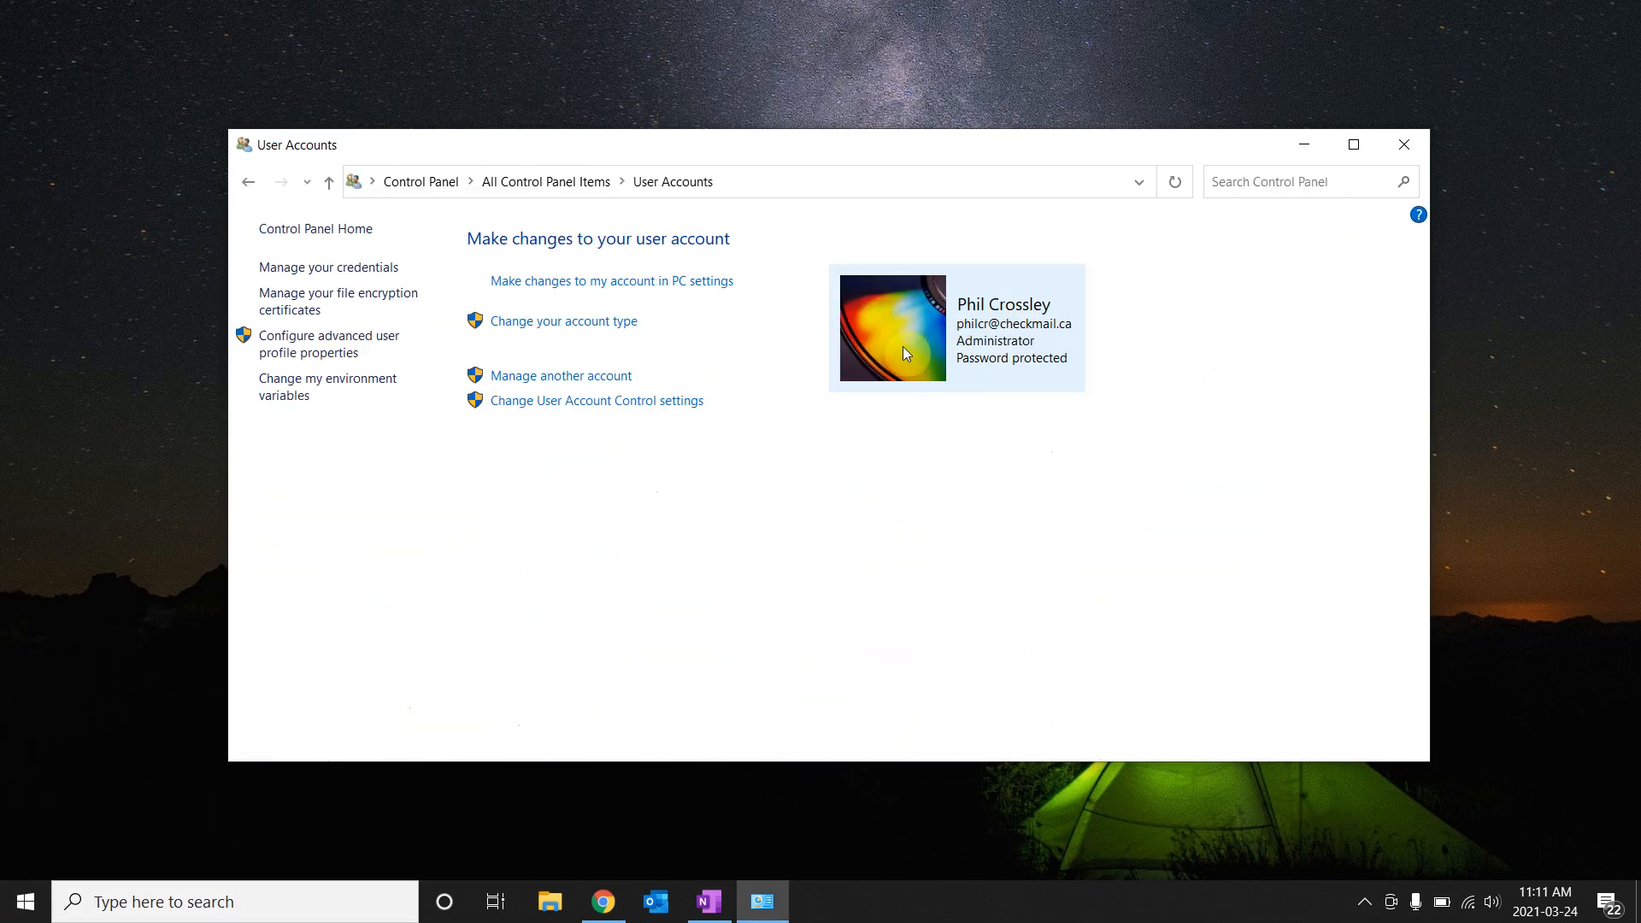
{"action": "left_click", "coordinate": [248, 181]}
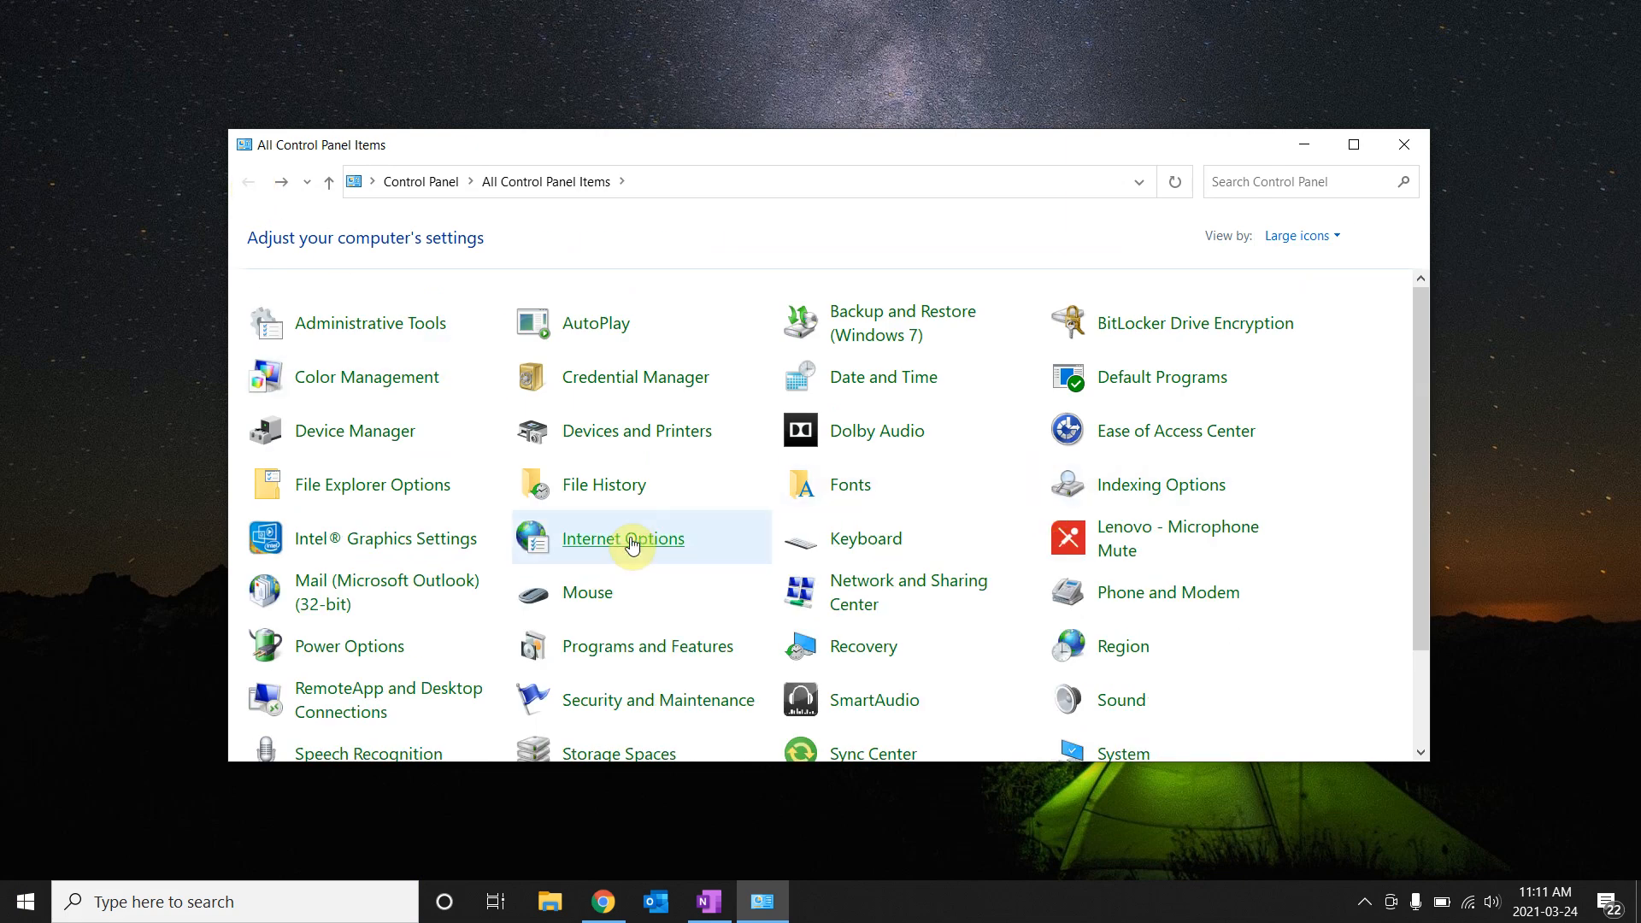
Set View by to Category, then Large icons, and scroll down to Power Options.
{"action": "left_click", "coordinate": [1336, 242]}
{"action": "left_click", "coordinate": [1319, 262]}
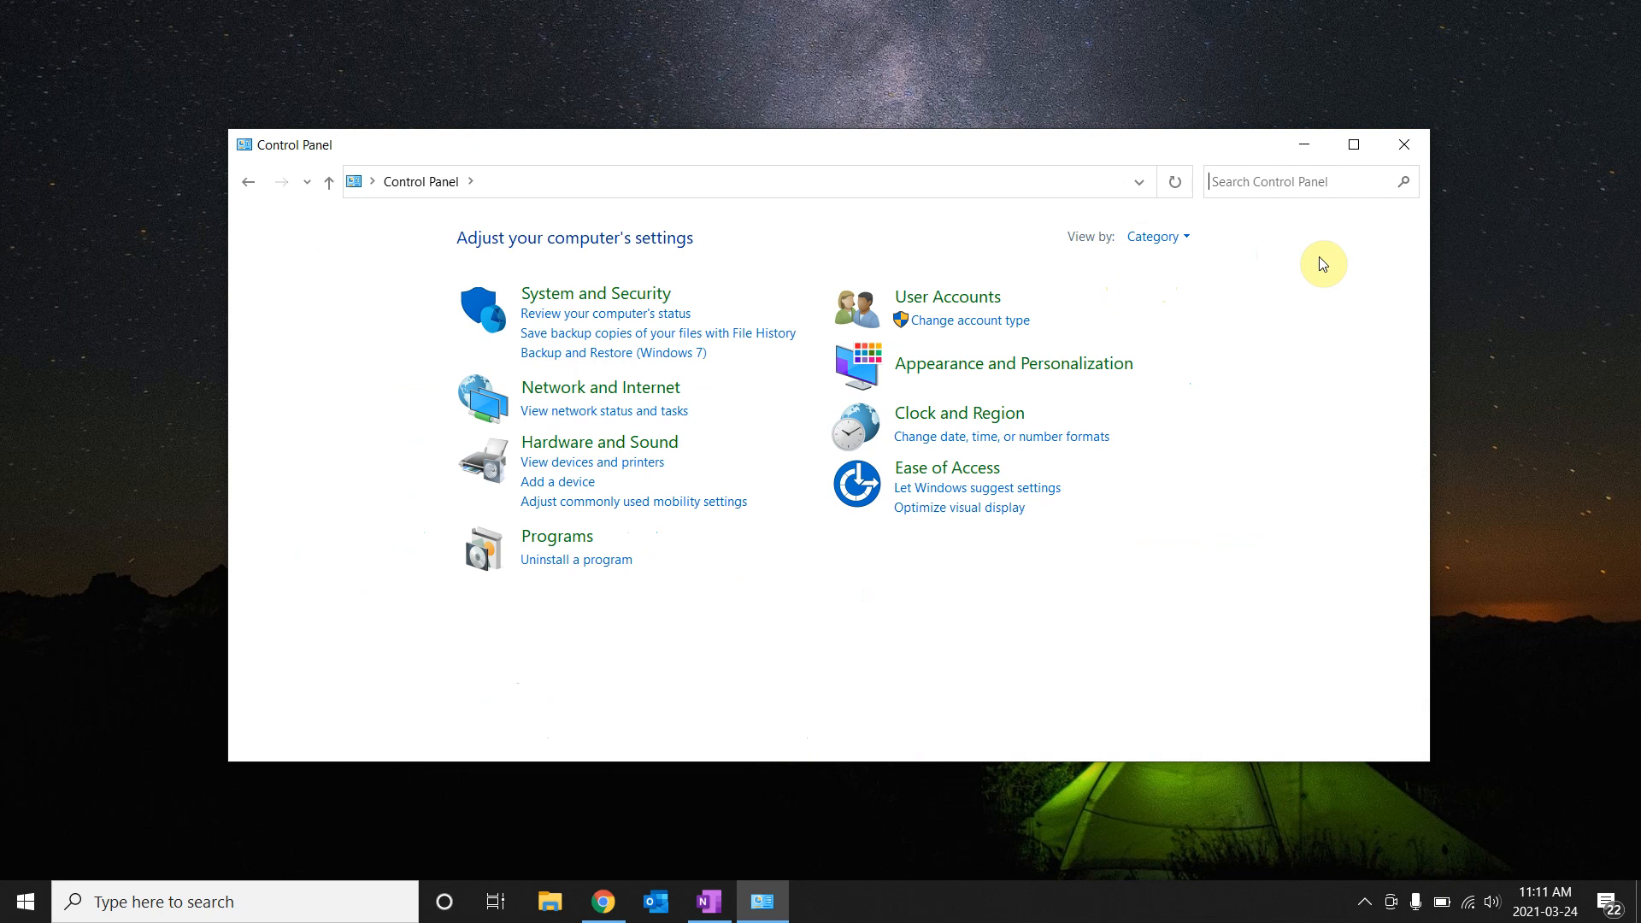
{"action": "left_click", "coordinate": [1188, 239]}
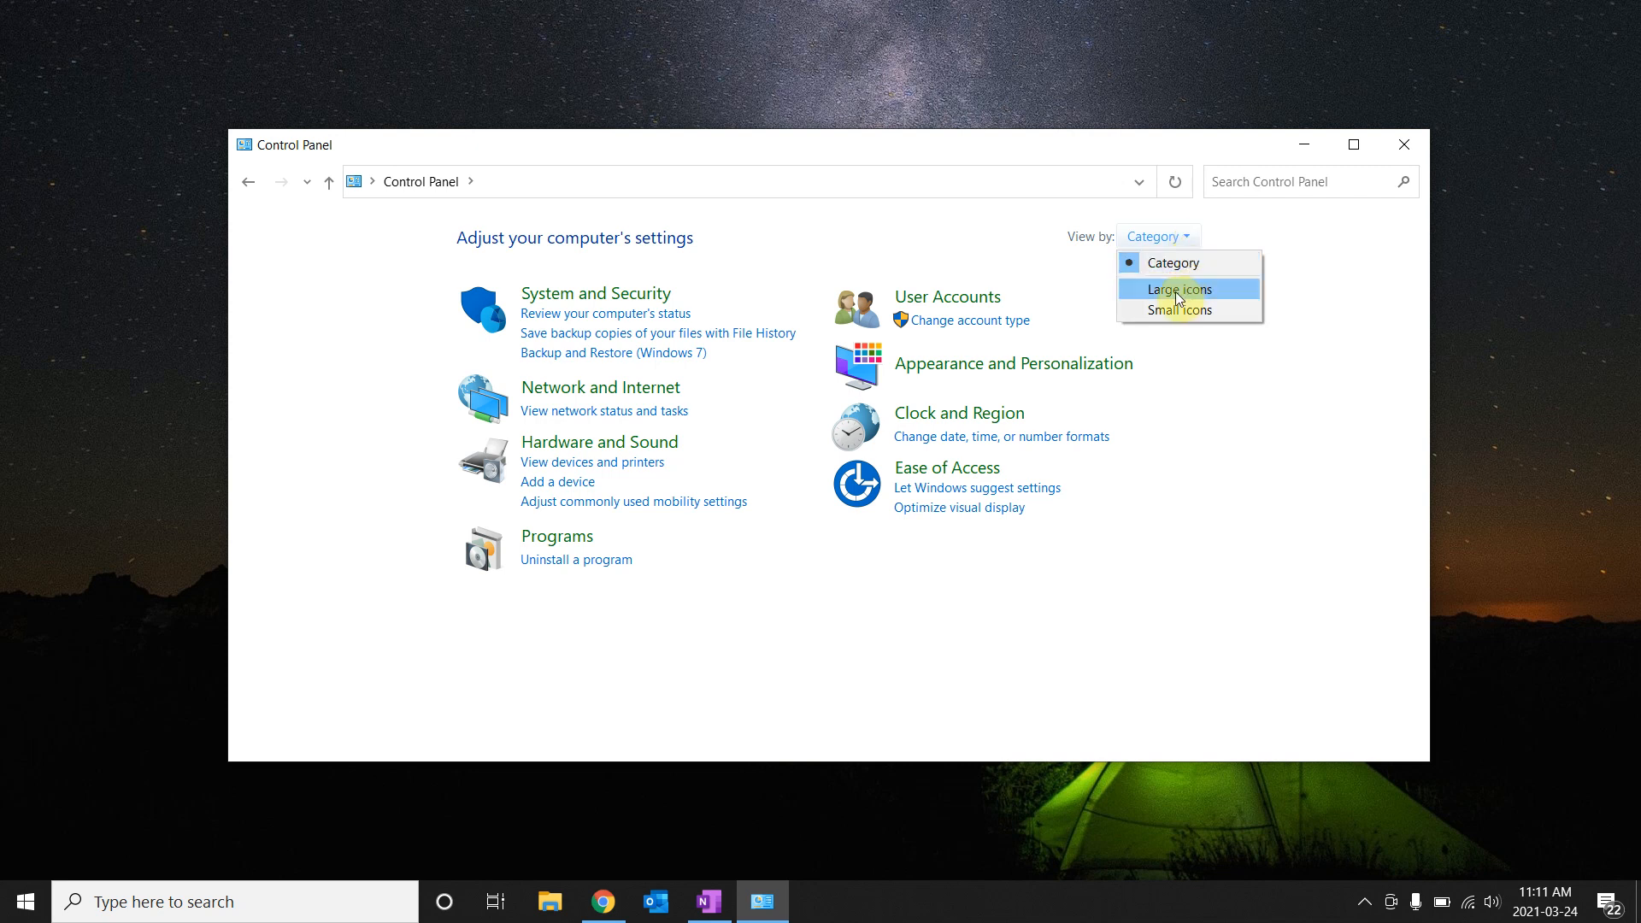
{"action": "left_click", "coordinate": [1179, 290]}
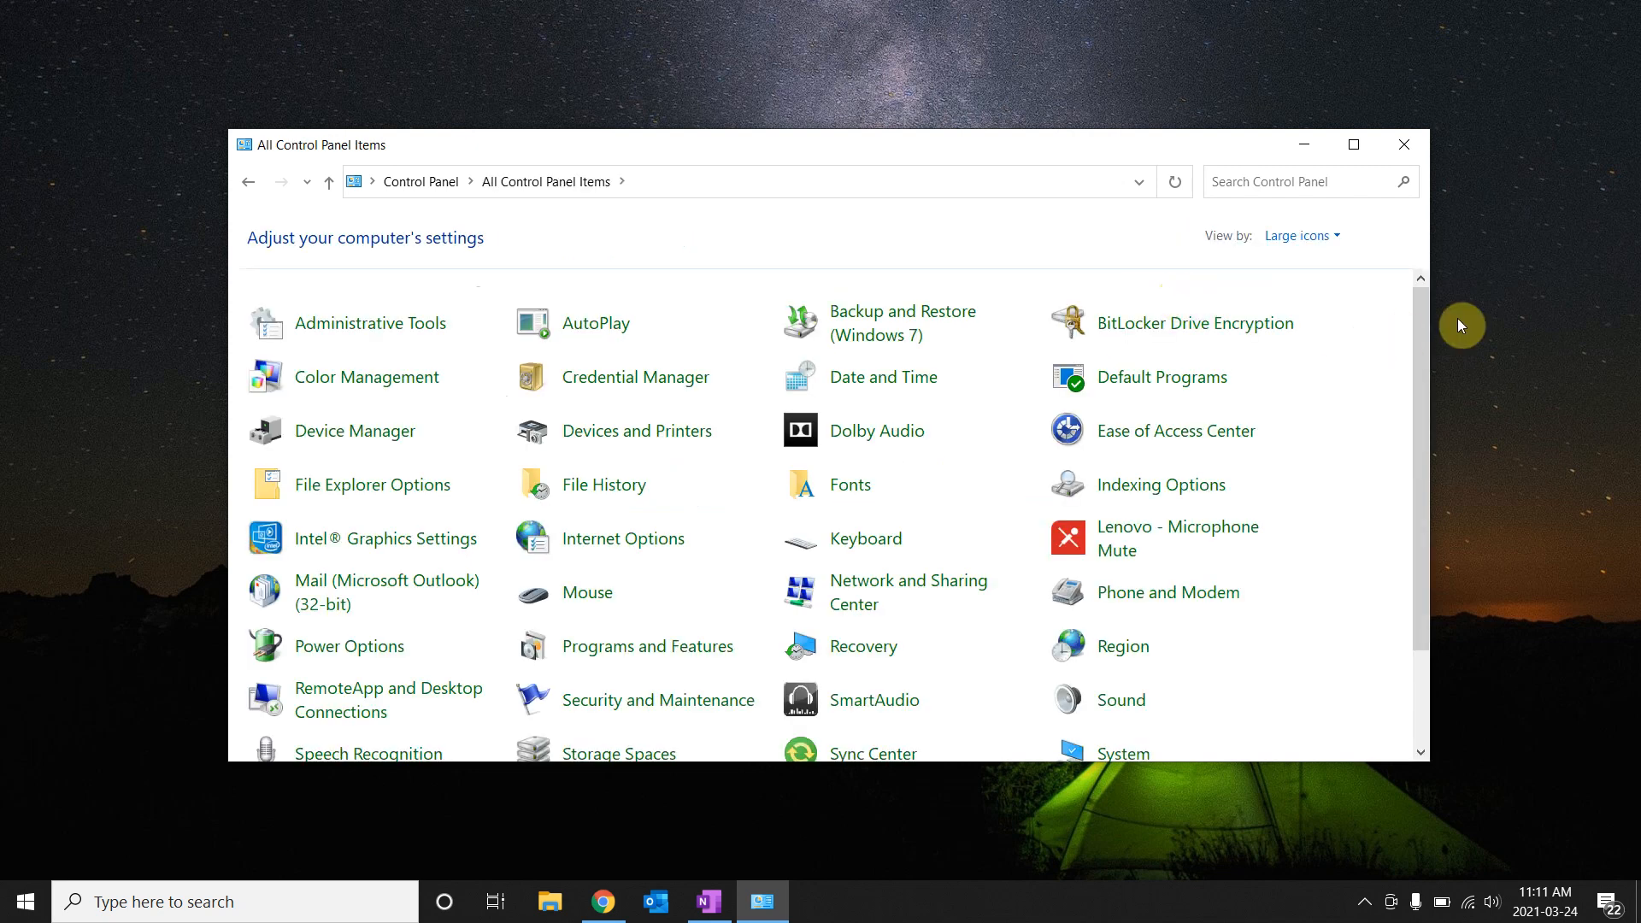
{"action": "mouse_move", "coordinate": [1419, 331]}
{"action": "left_mouse_down"}
{"action": "mouse_move", "coordinate": [1420, 472]}
{"action": "mouse_move", "coordinate": [1431, 316]}
{"action": "left_mouse_up"}
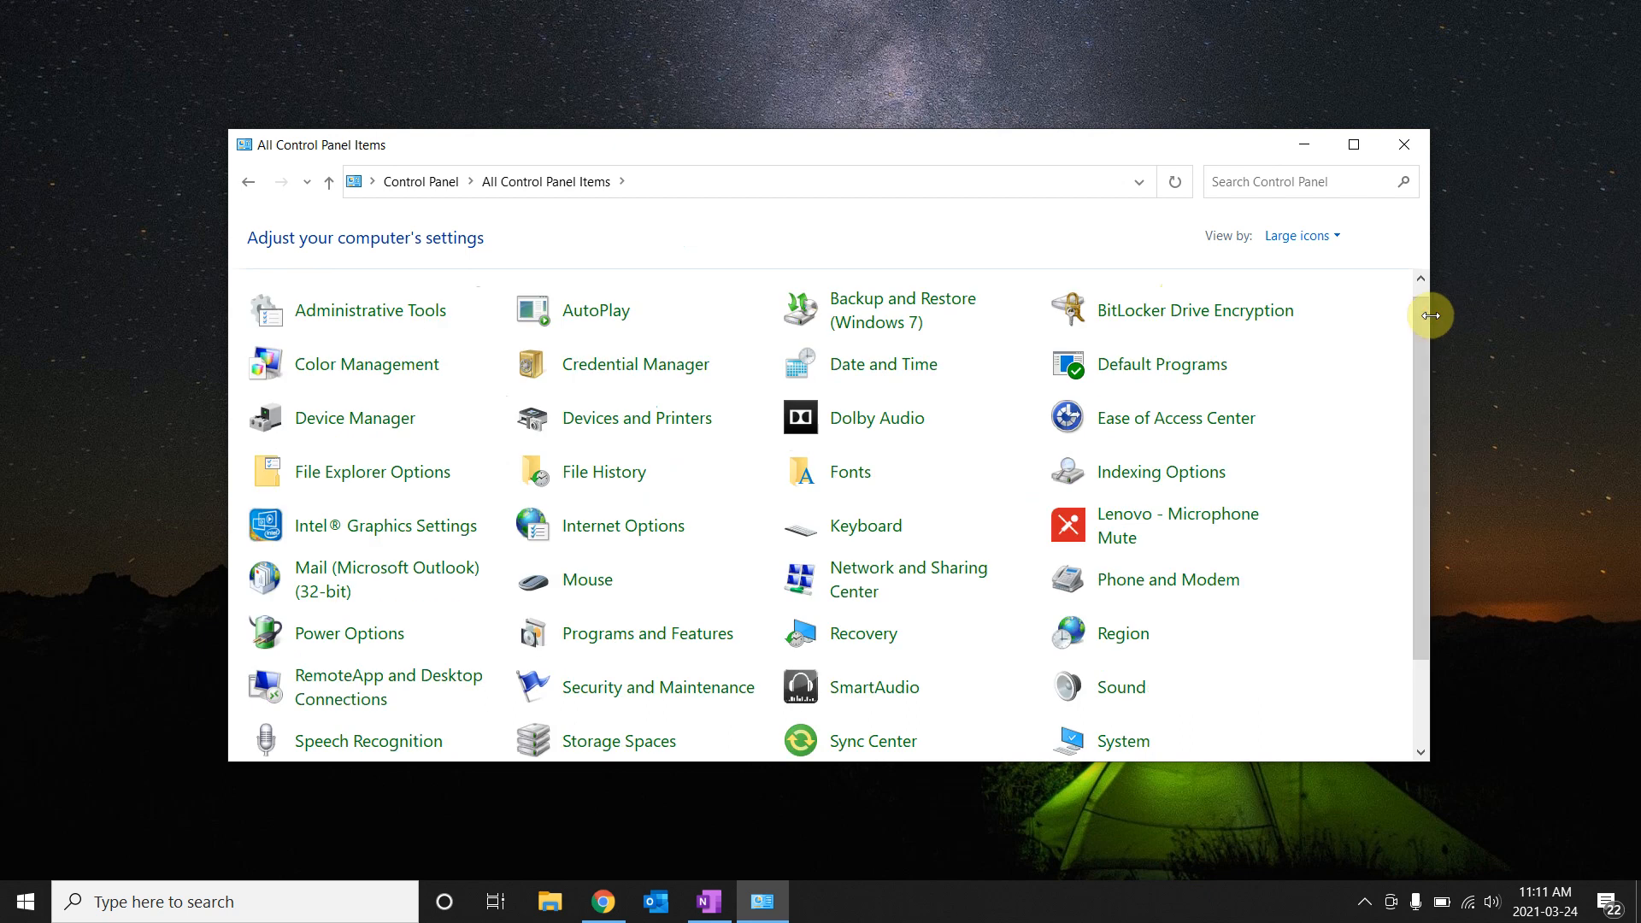
{"action": "left_click_drag", "start_coordinate": [1414, 413], "coordinate": [1413, 501]}
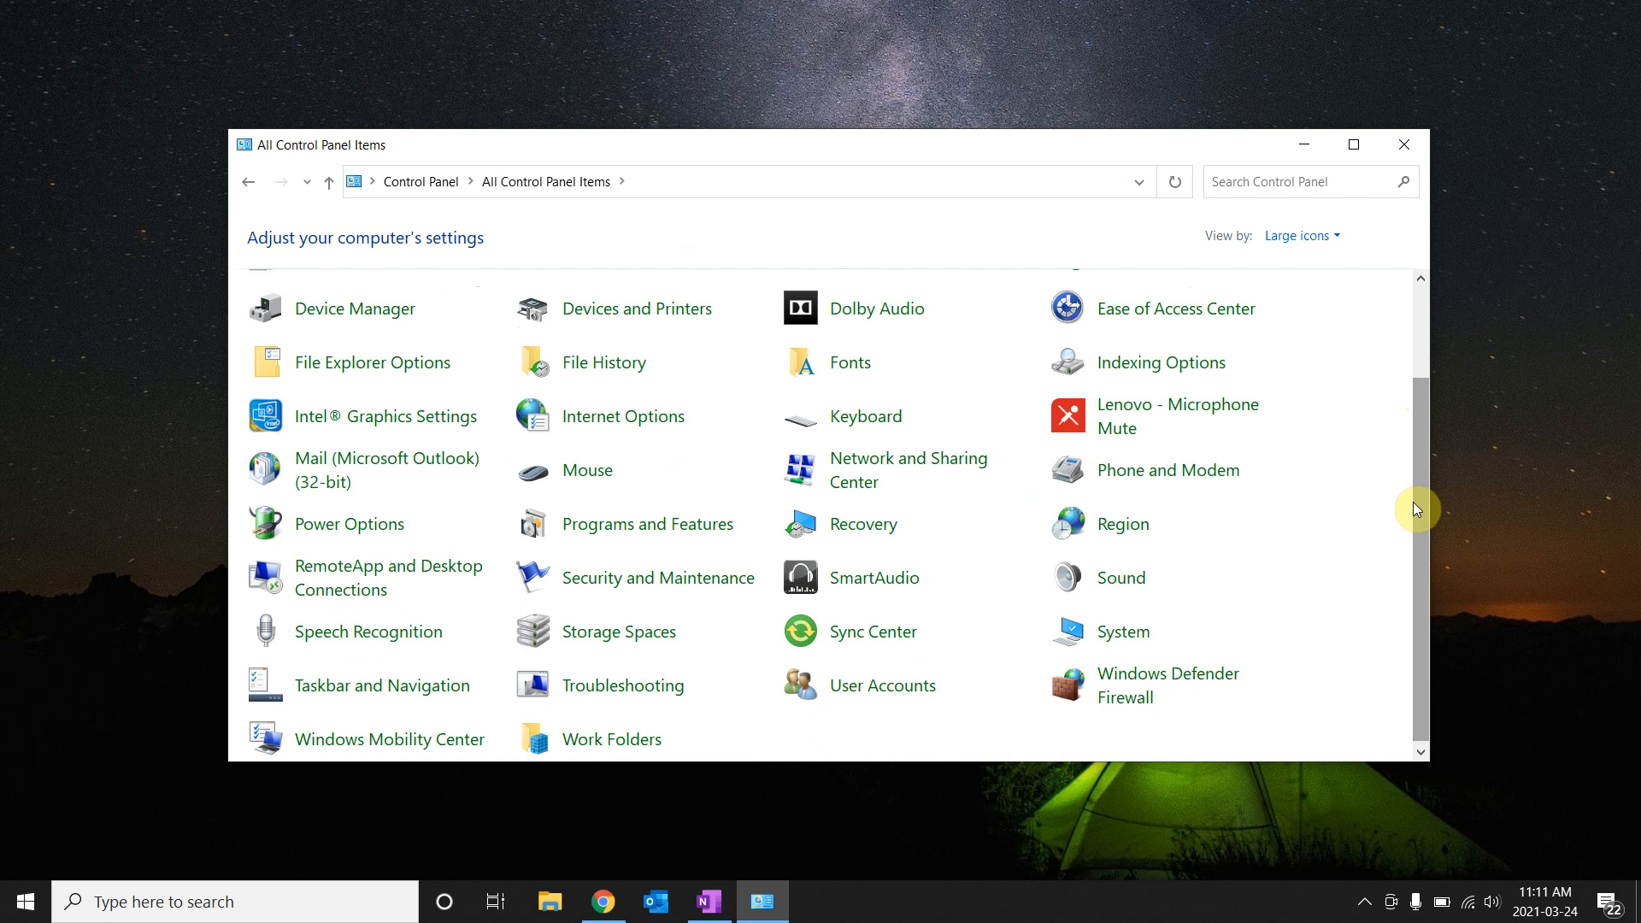
Check the Balanced plan's timeouts (display 10/30 min, sleep 30 min/Never), then return to Power Options.
{"action": "left_click", "coordinate": [315, 526]}
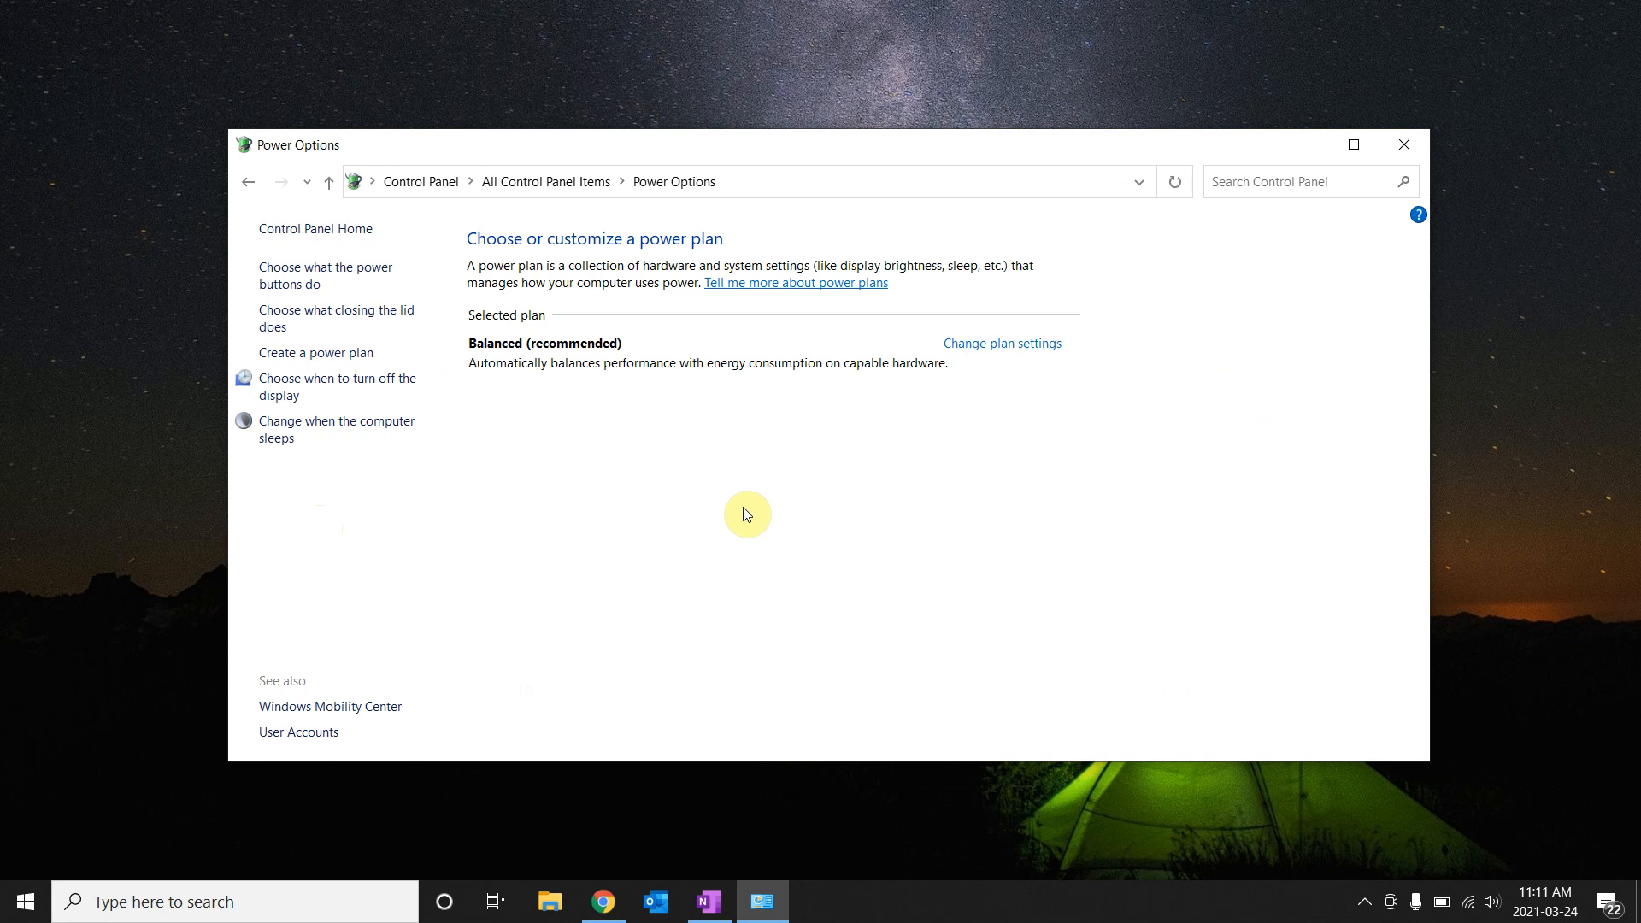
{"action": "left_click", "coordinate": [994, 344]}
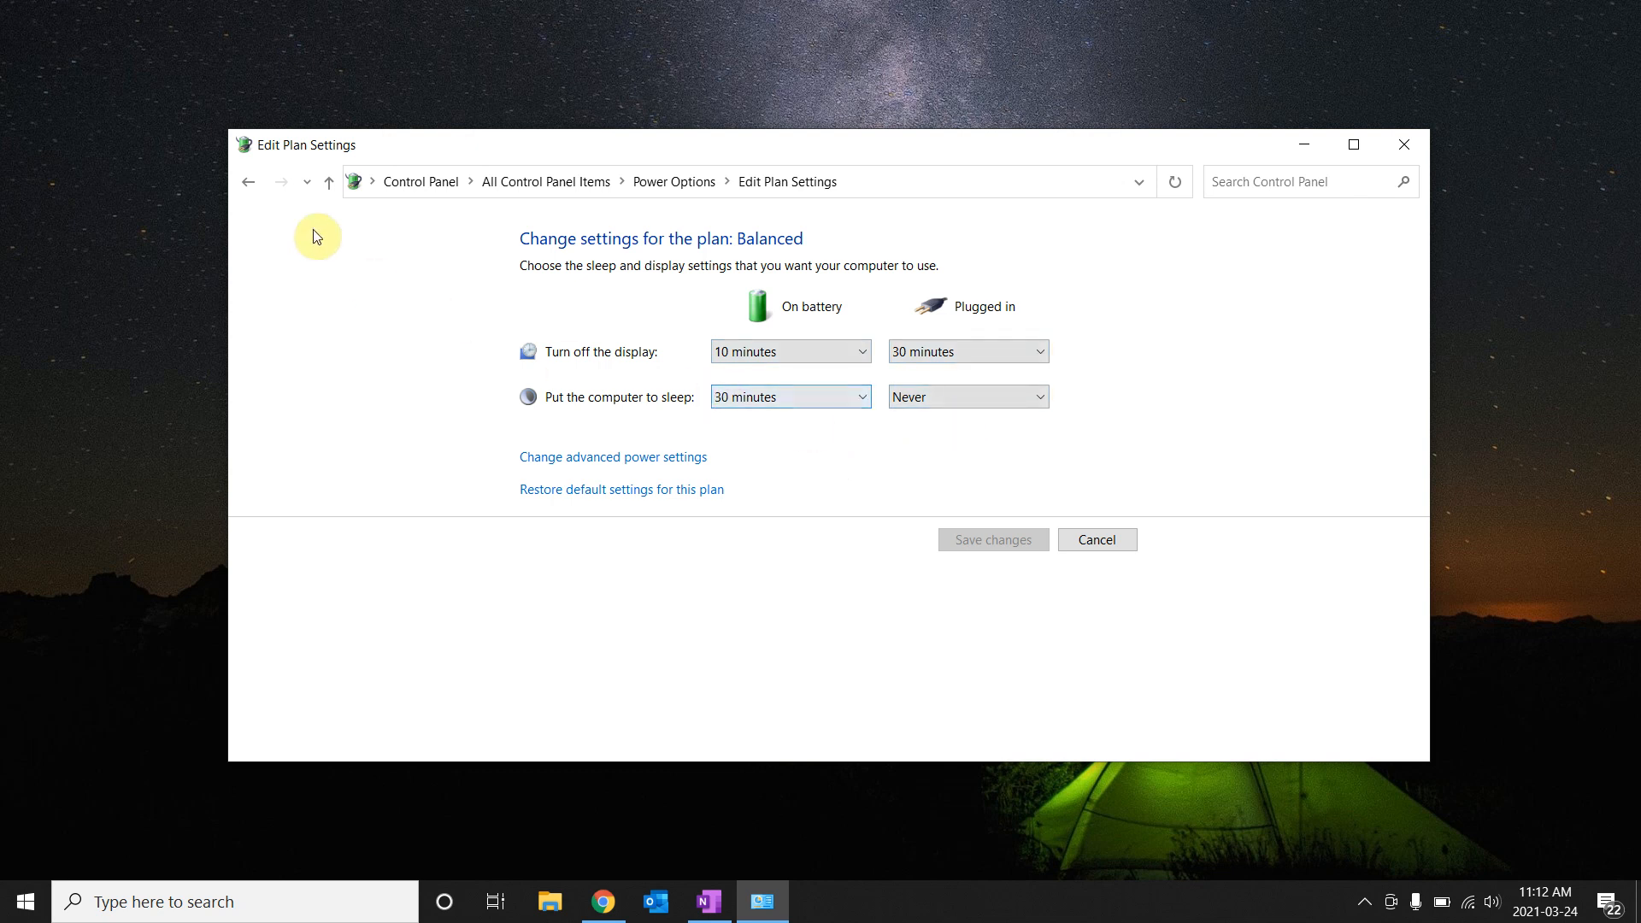
{"action": "left_click", "coordinate": [248, 183]}
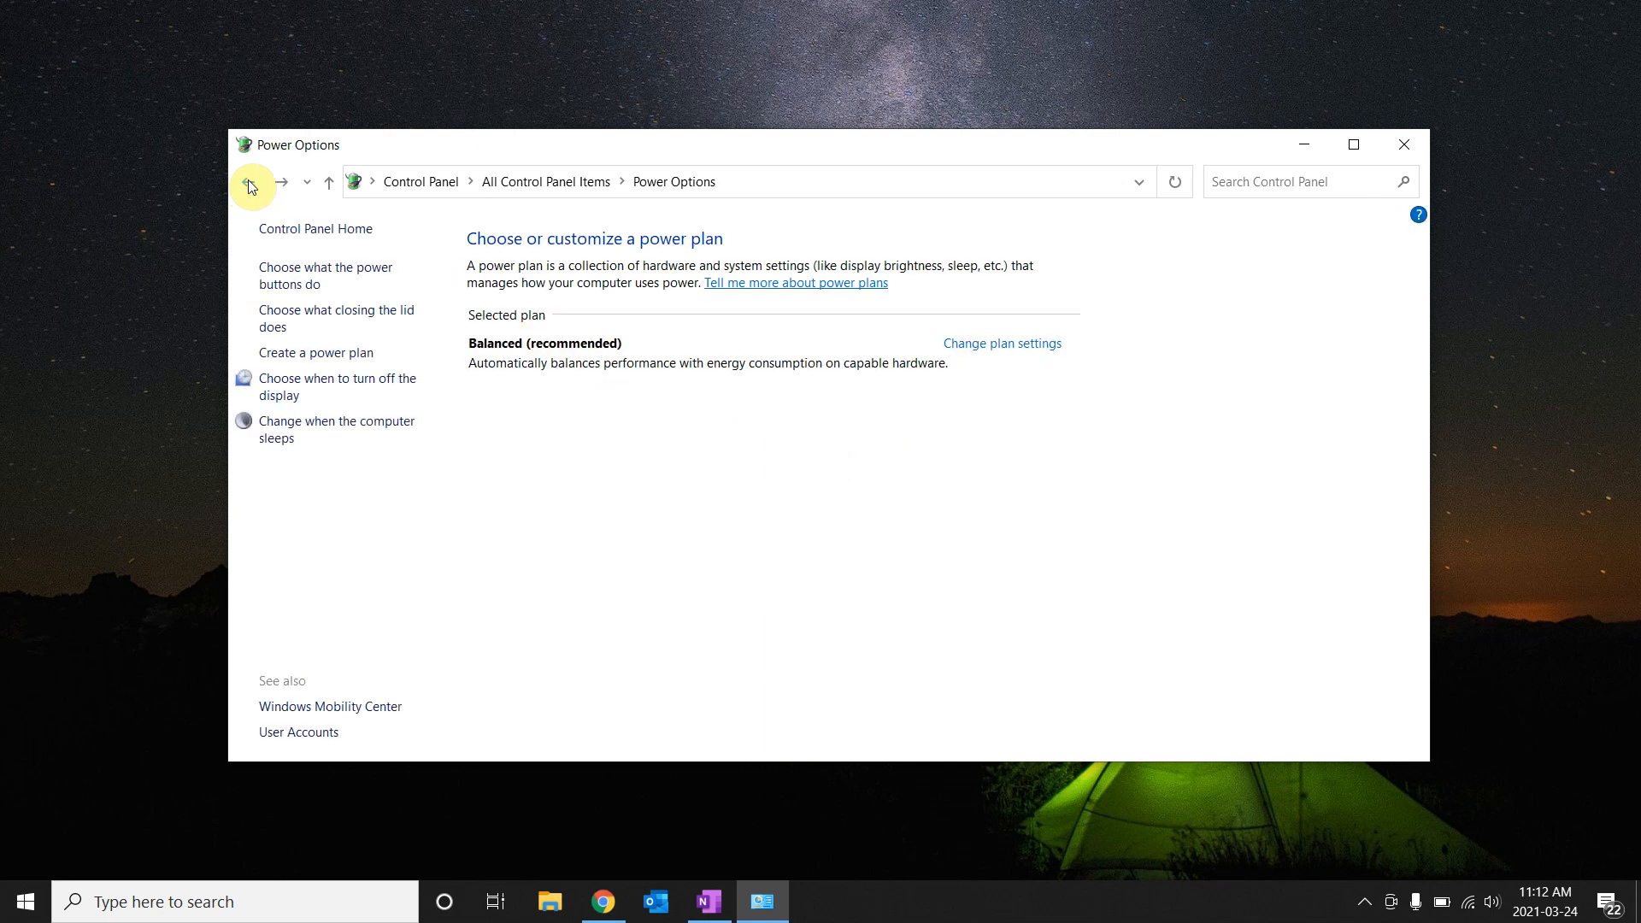
Go to the 'Choose what the power buttons do' page, where every action still reads Sleep.
{"action": "left_click", "coordinate": [292, 273]}
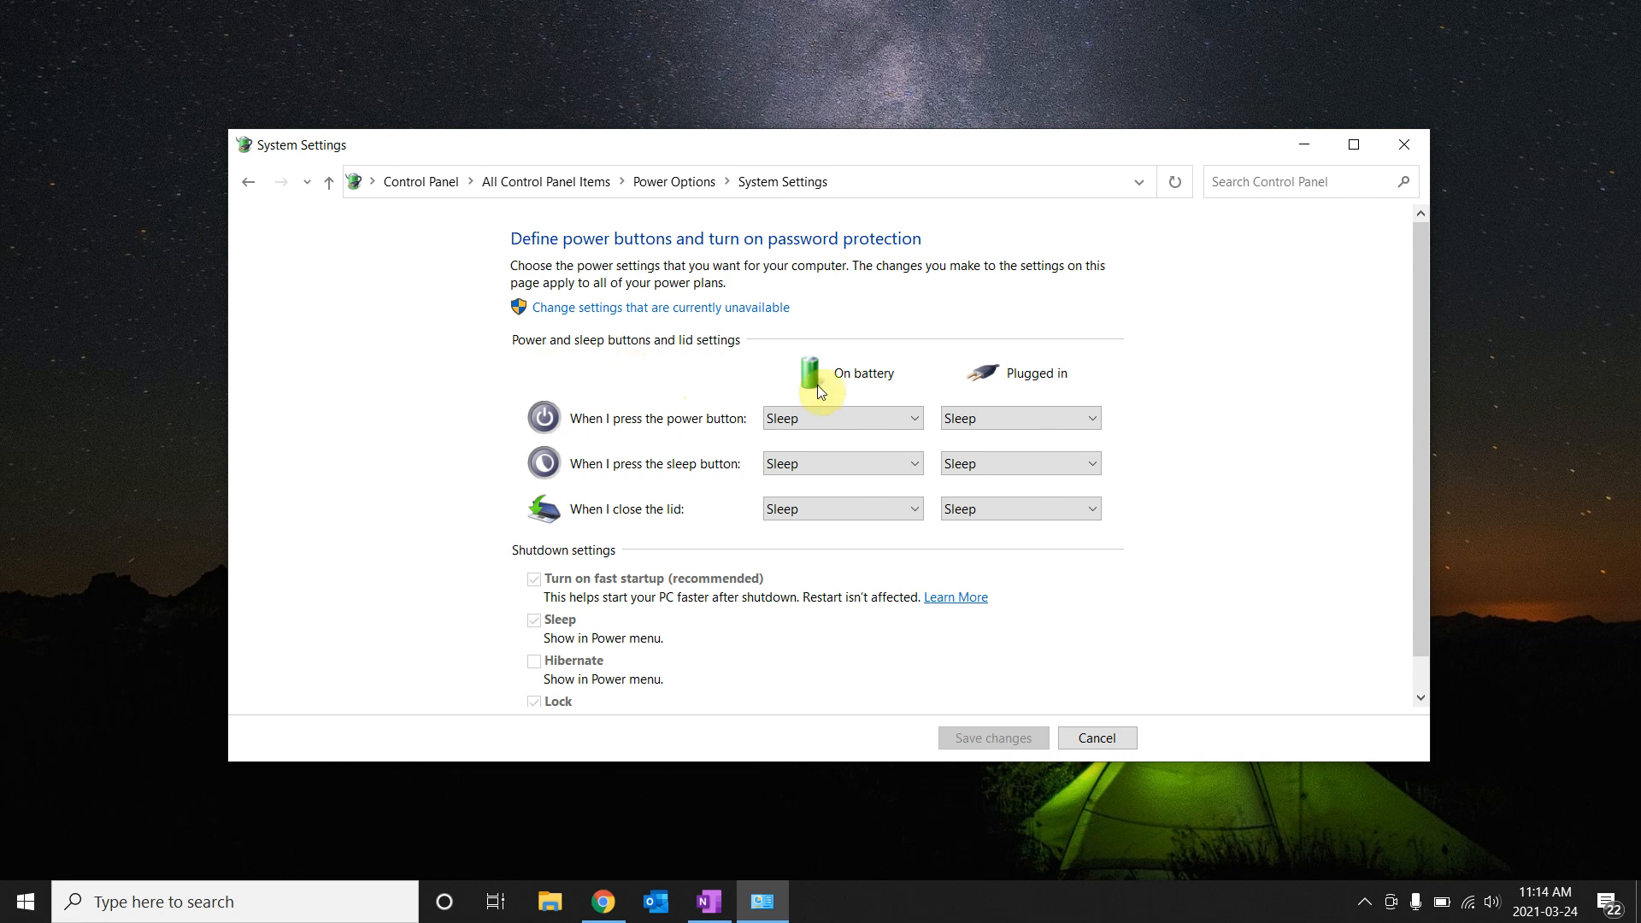
{"action": "left_click", "coordinate": [916, 422]}
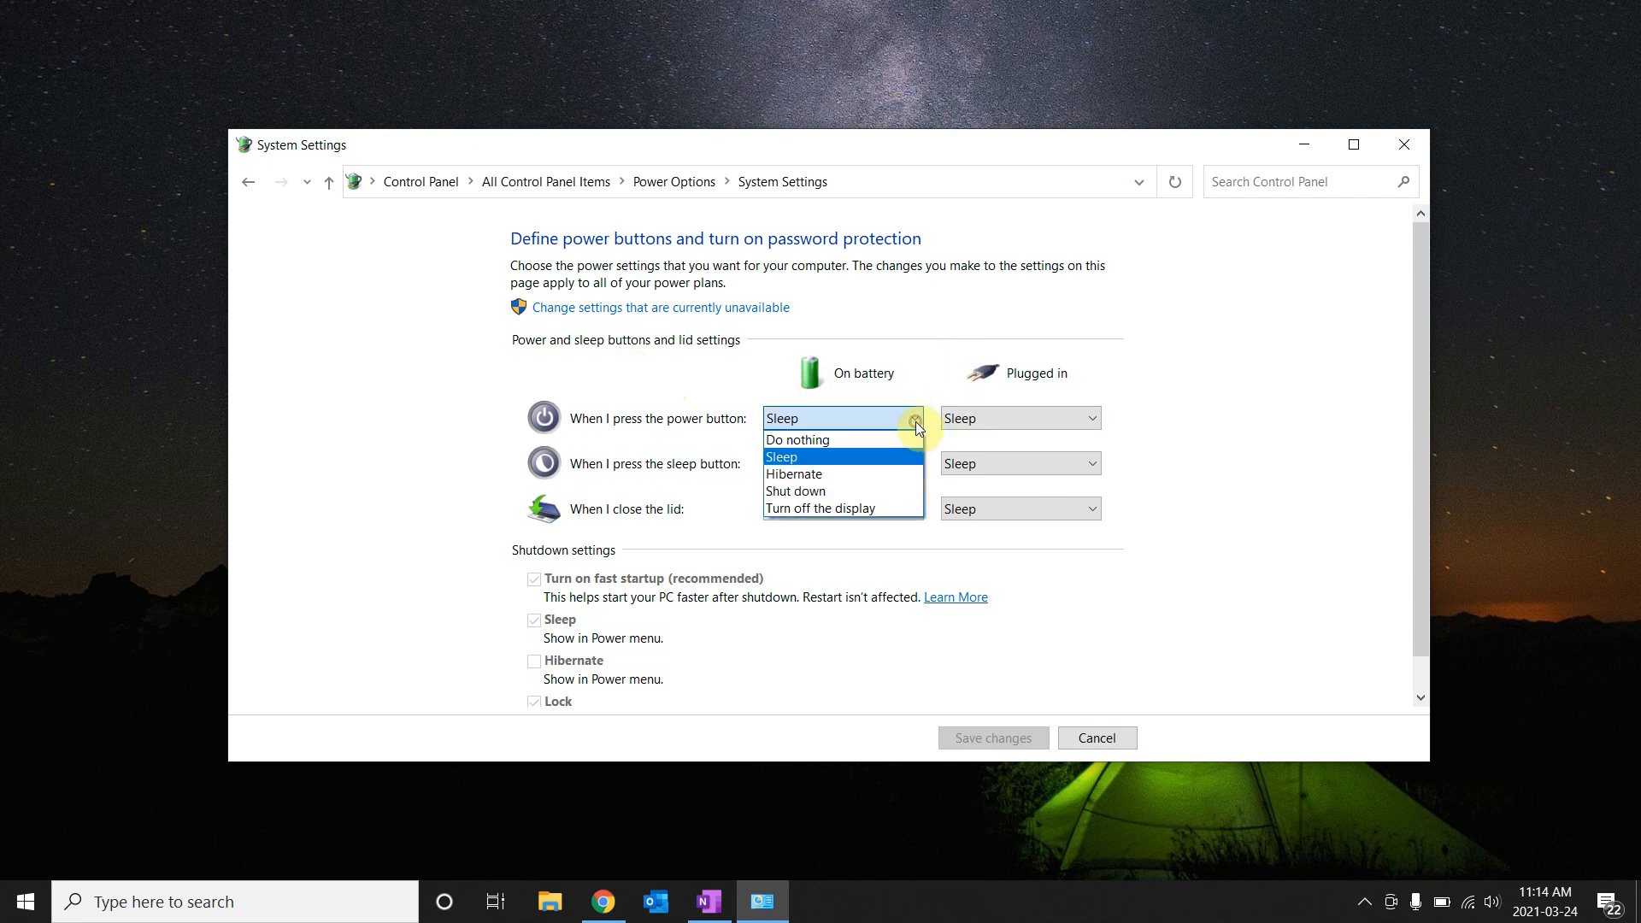
Change all four power-button and lid-close dropdowns, On battery and Plugged in, from Sleep to Hibernate.
{"action": "left_click", "coordinate": [870, 475]}
{"action": "left_click", "coordinate": [902, 512]}
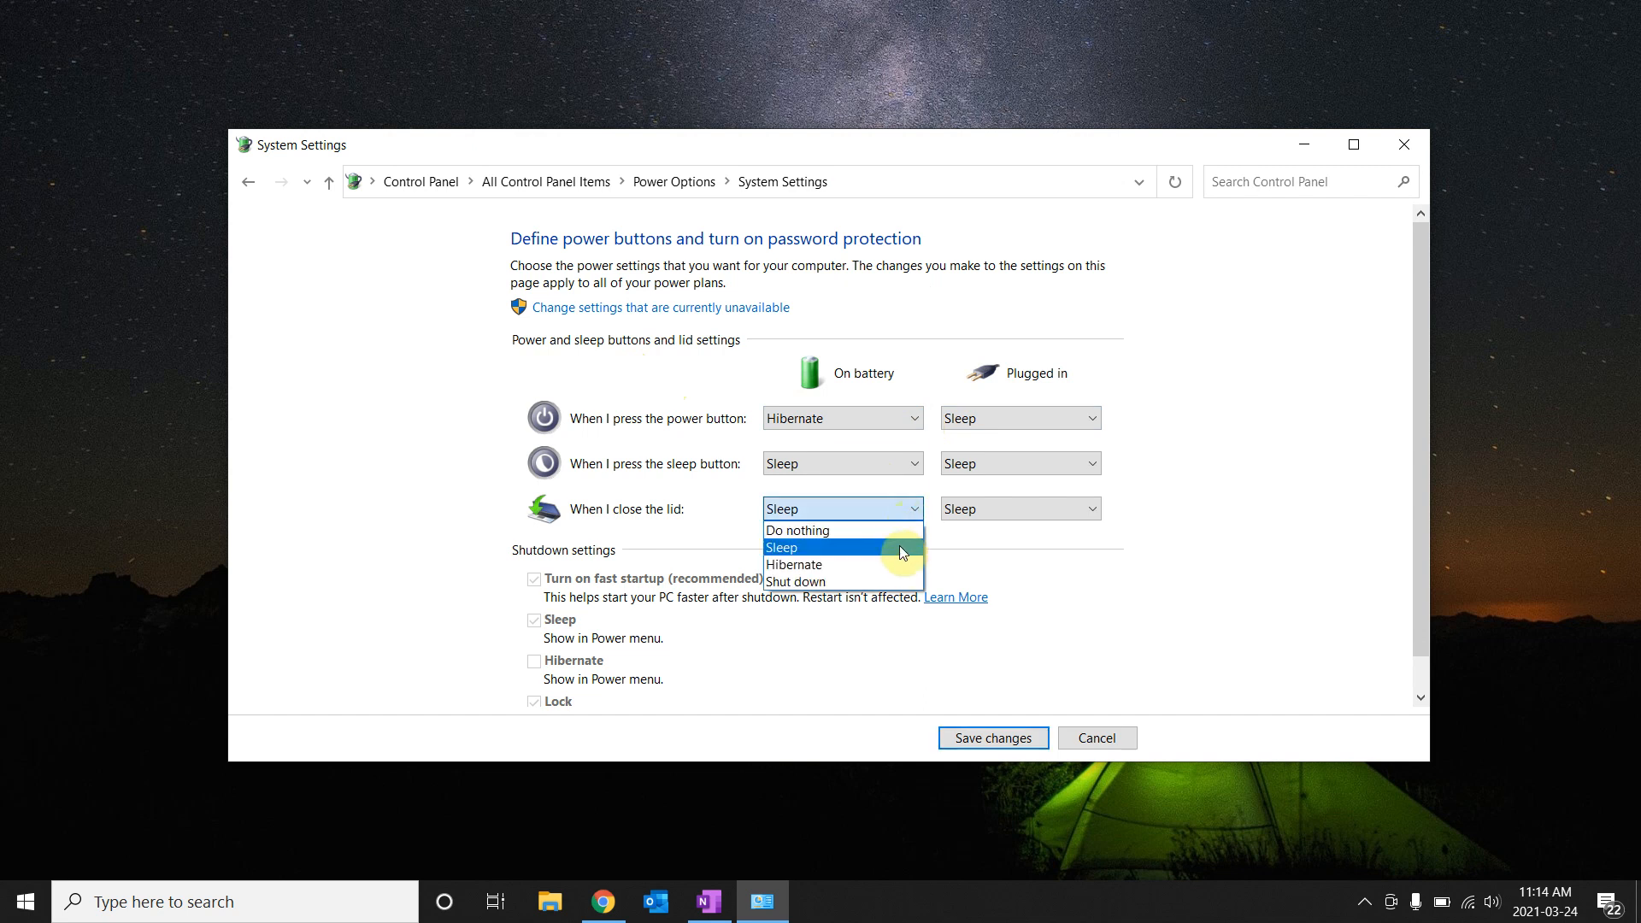
{"action": "left_click", "coordinate": [866, 565]}
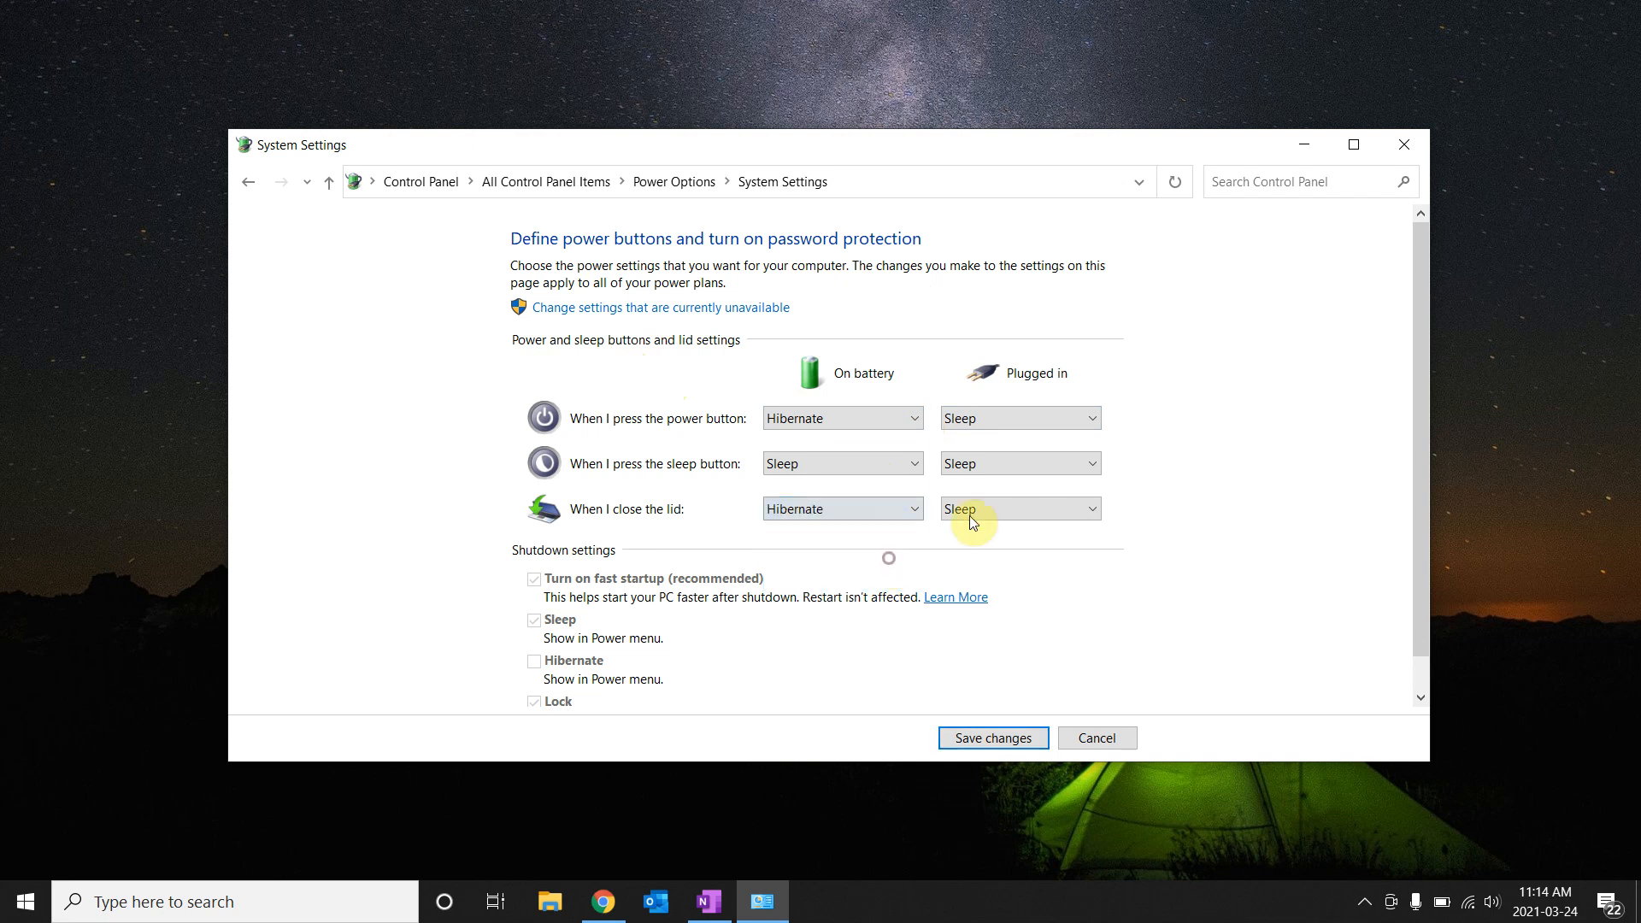
{"action": "left_click", "coordinate": [1070, 428]}
{"action": "left_click", "coordinate": [1050, 470]}
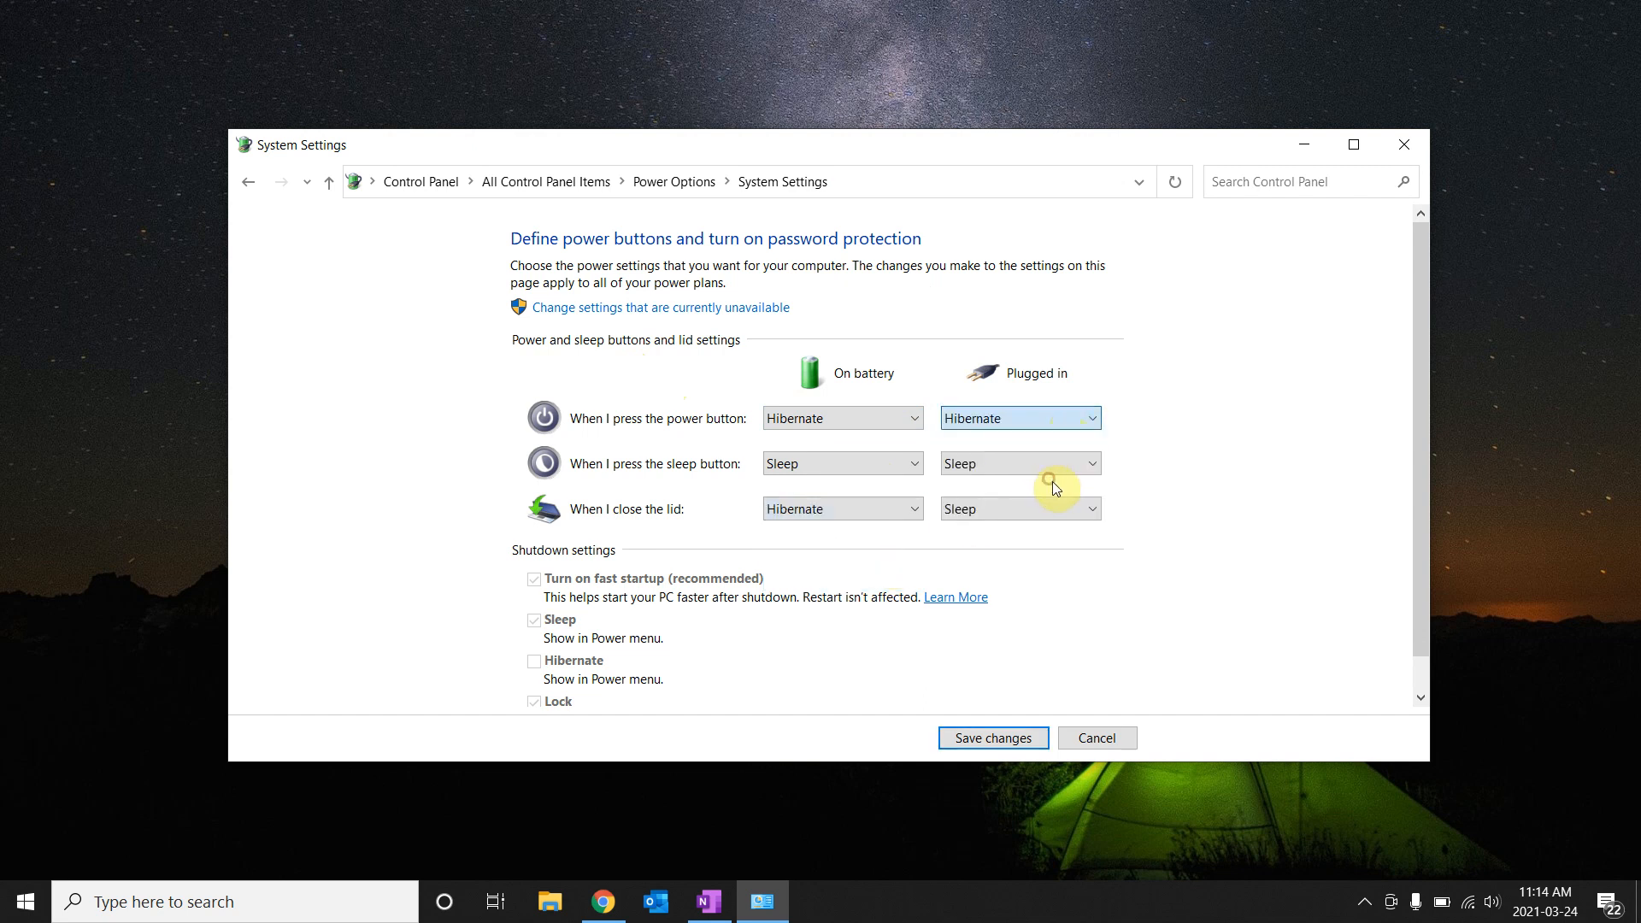
{"action": "left_click", "coordinate": [1063, 510]}
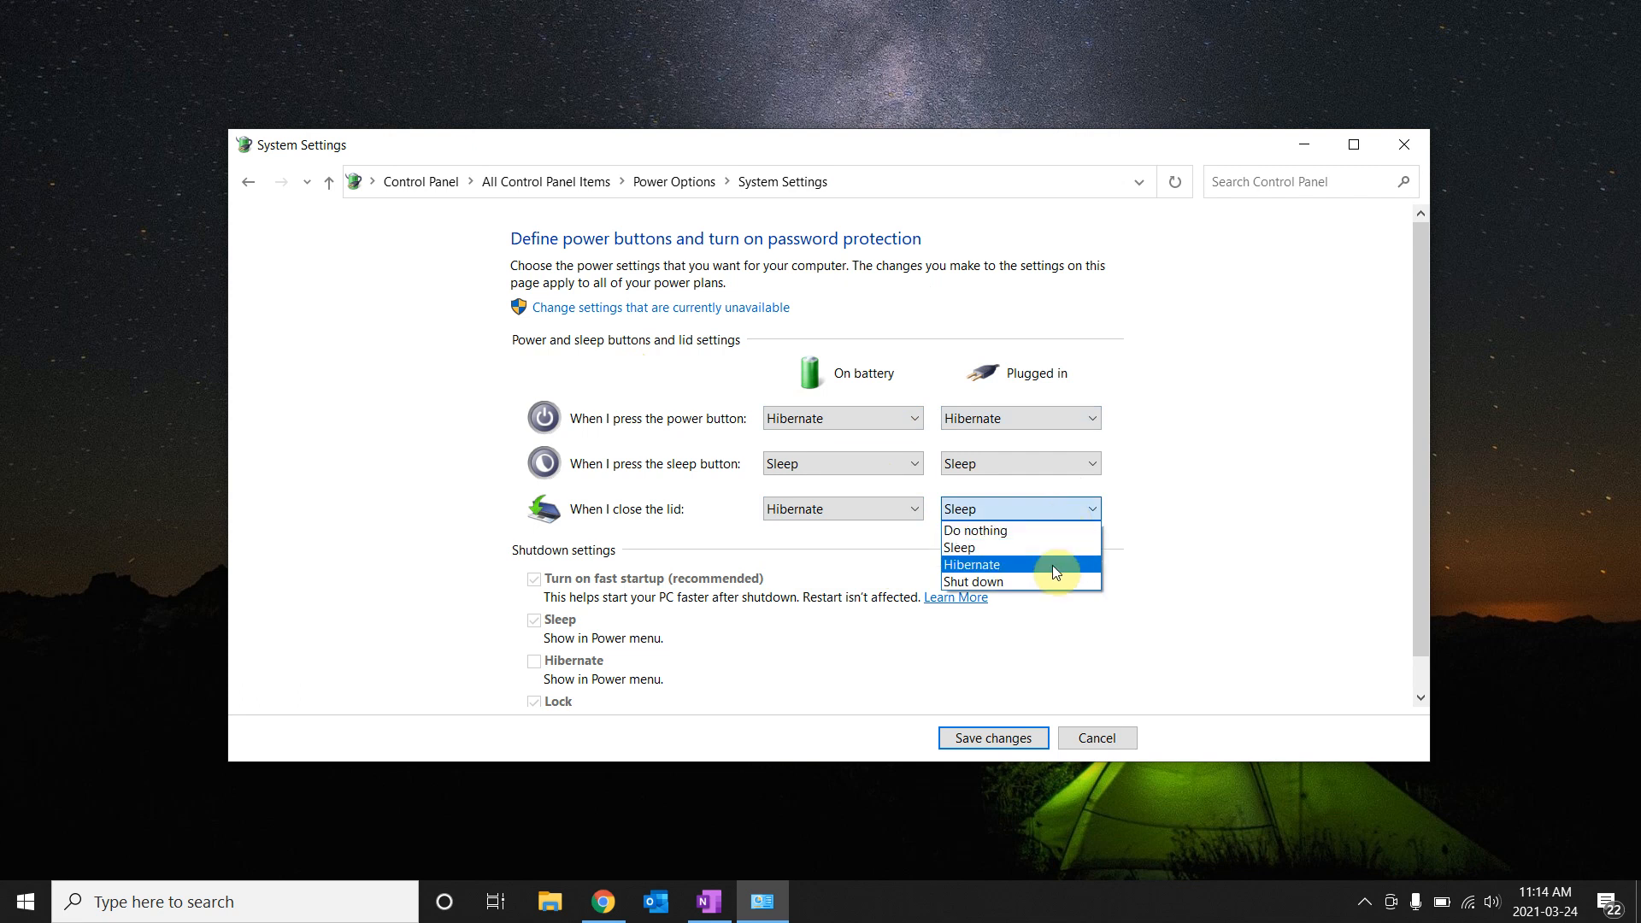
{"action": "left_click", "coordinate": [1053, 566]}
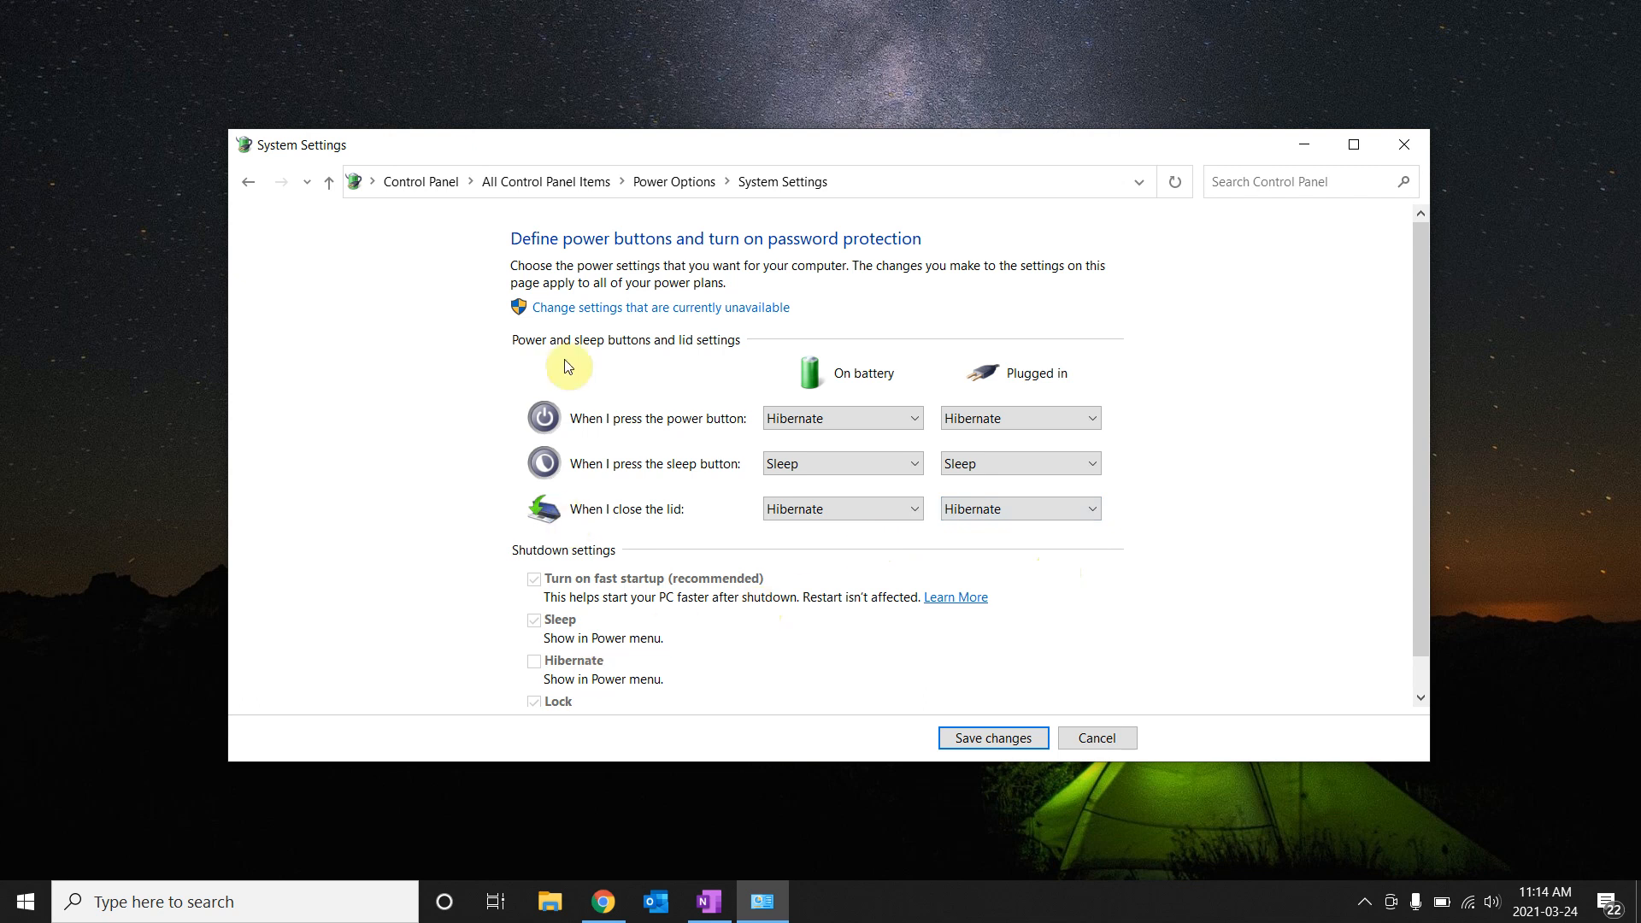
Unlock the shutdown settings, tick Hibernate to show it in the Power menu, and save.
{"action": "left_click", "coordinate": [622, 308]}
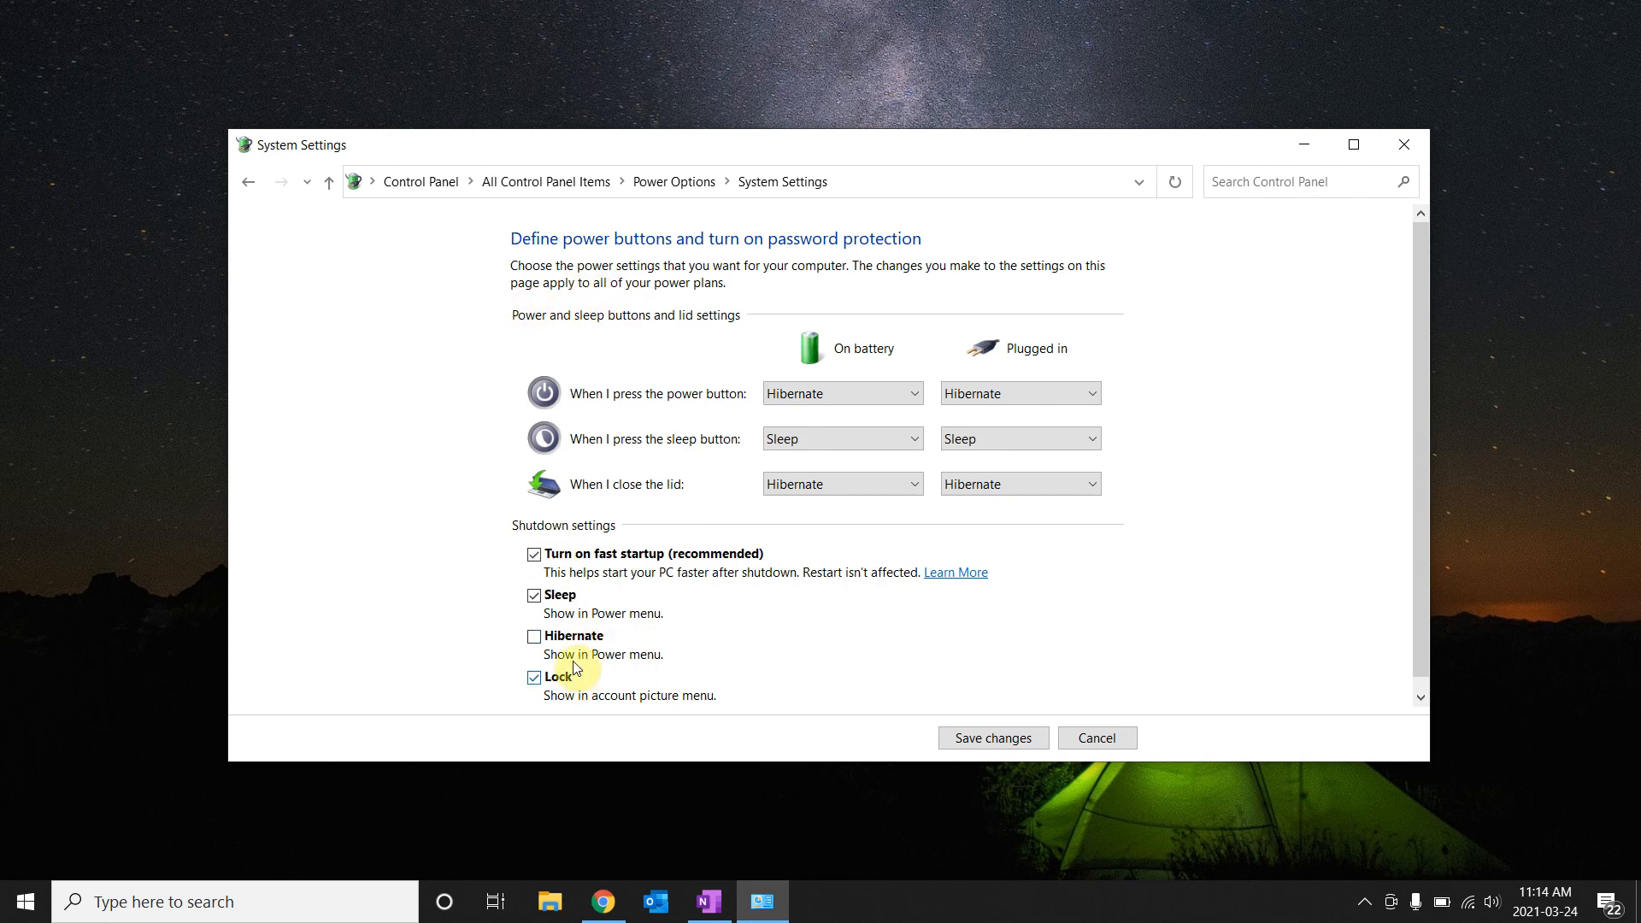
{"action": "left_click", "coordinate": [535, 640]}
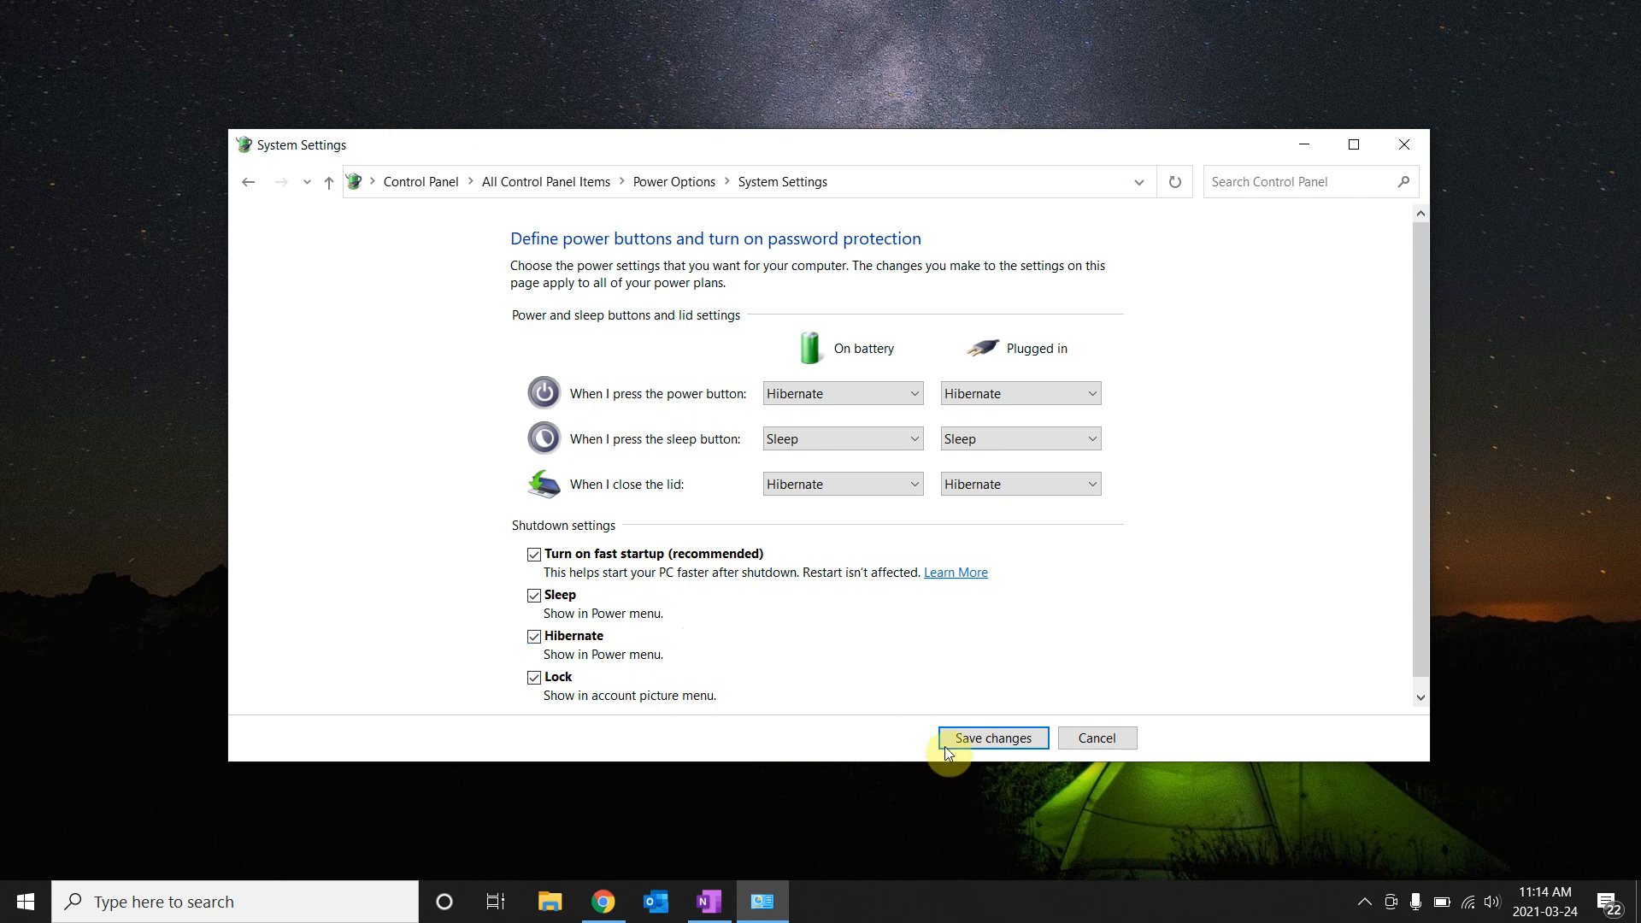
{"action": "left_click", "coordinate": [974, 740]}
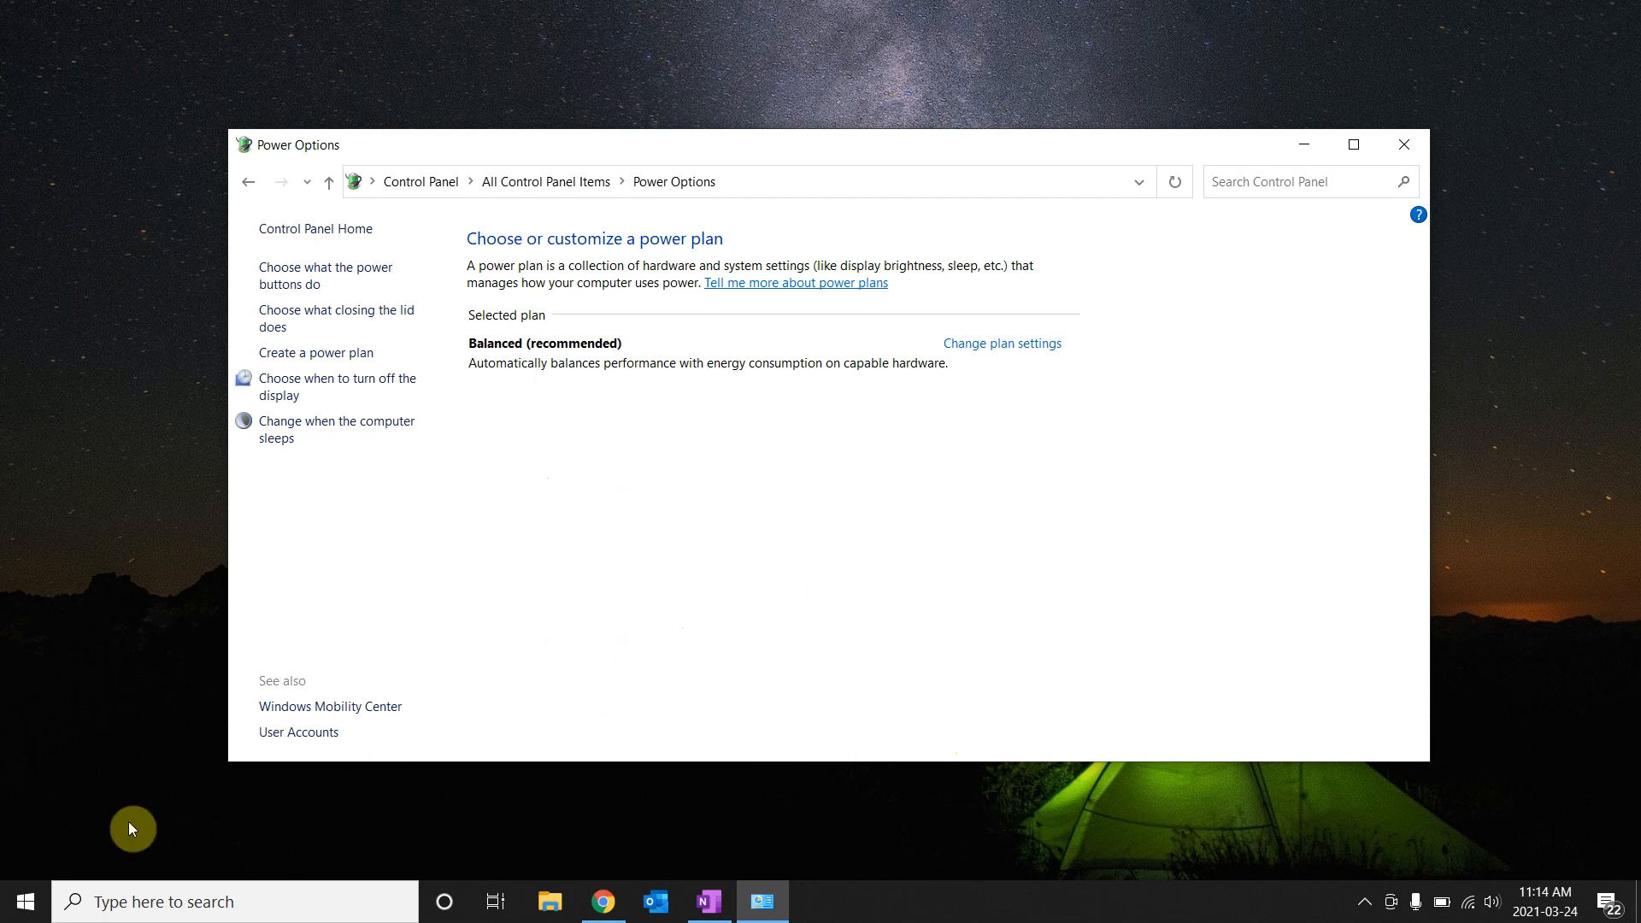
{"action": "left_click", "coordinate": [23, 906]}
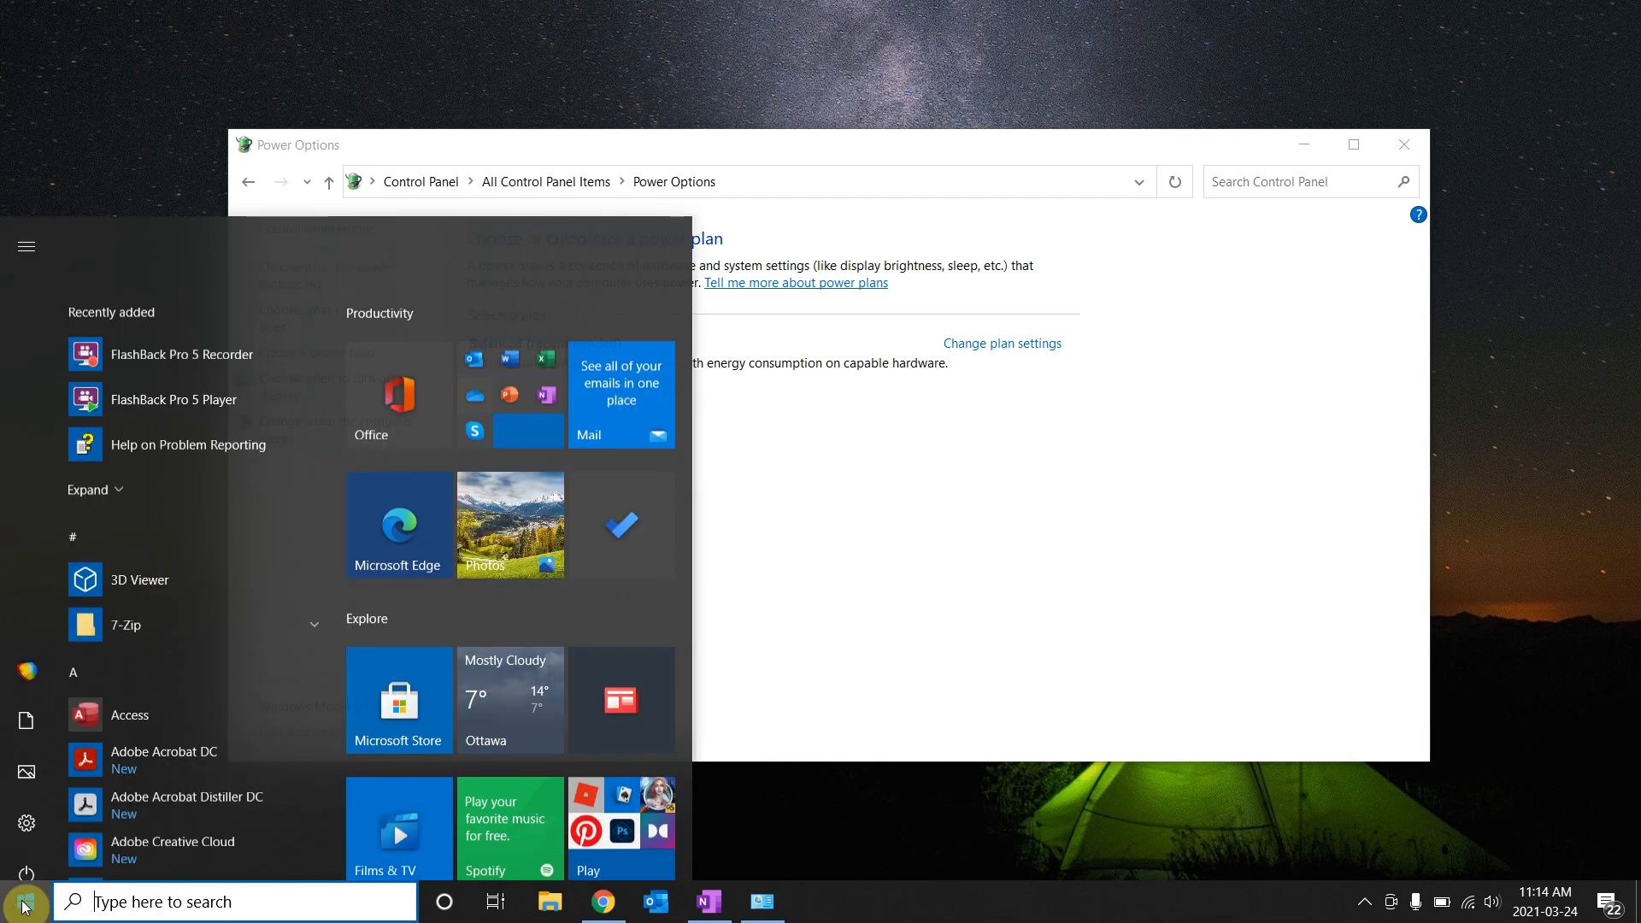
{"action": "left_click", "coordinate": [26, 853]}
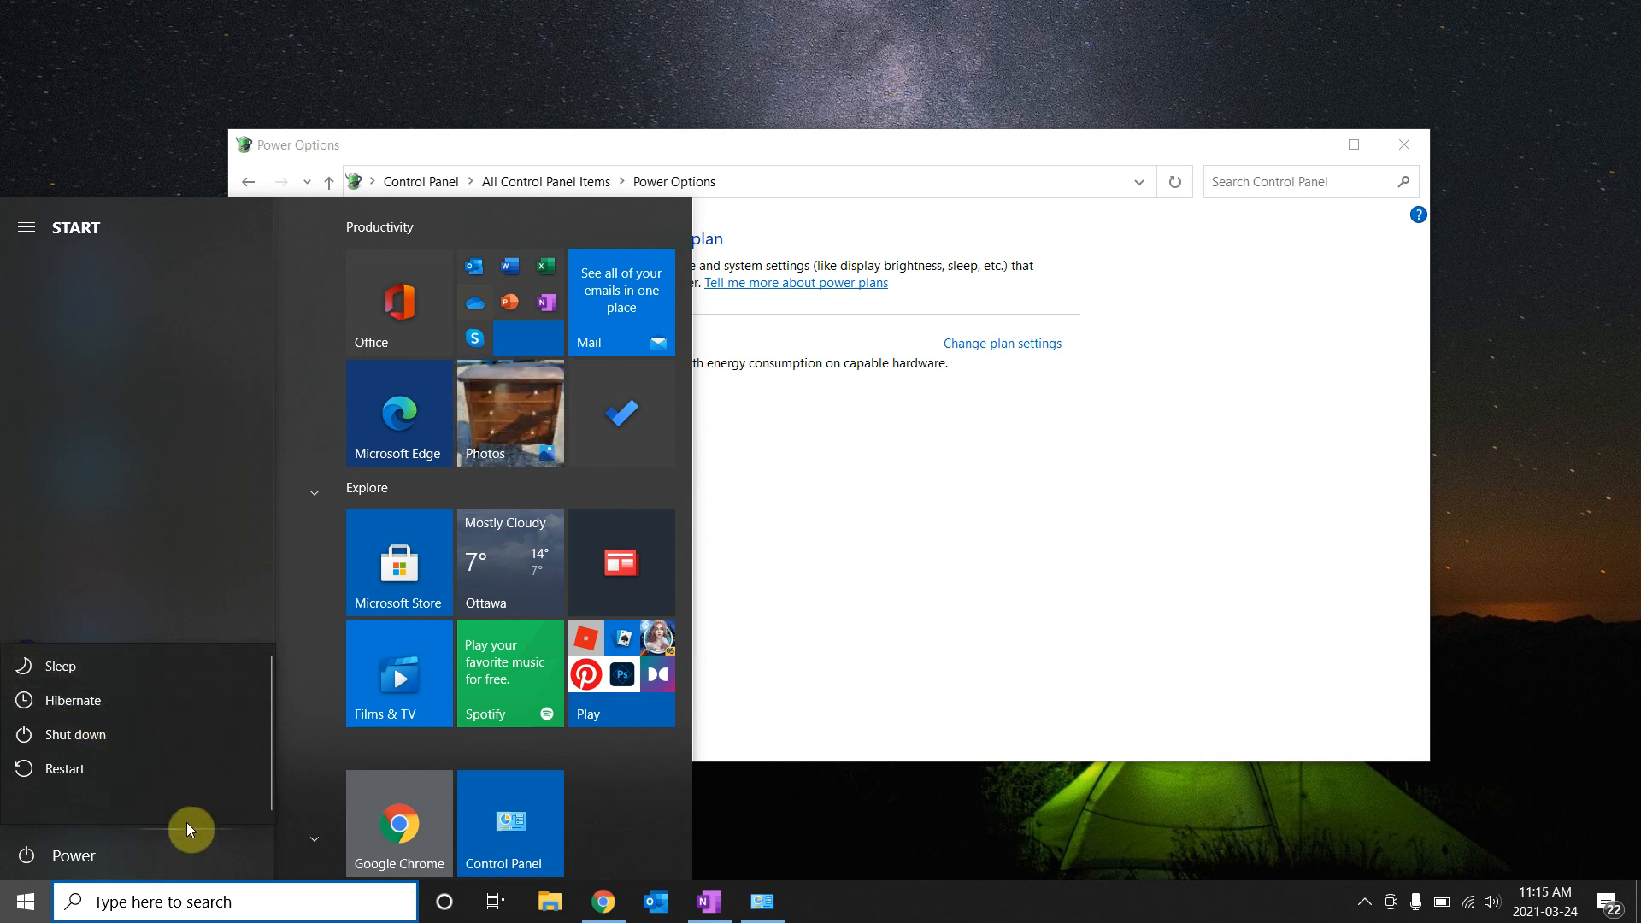
{"action": "left_click", "coordinate": [855, 680]}
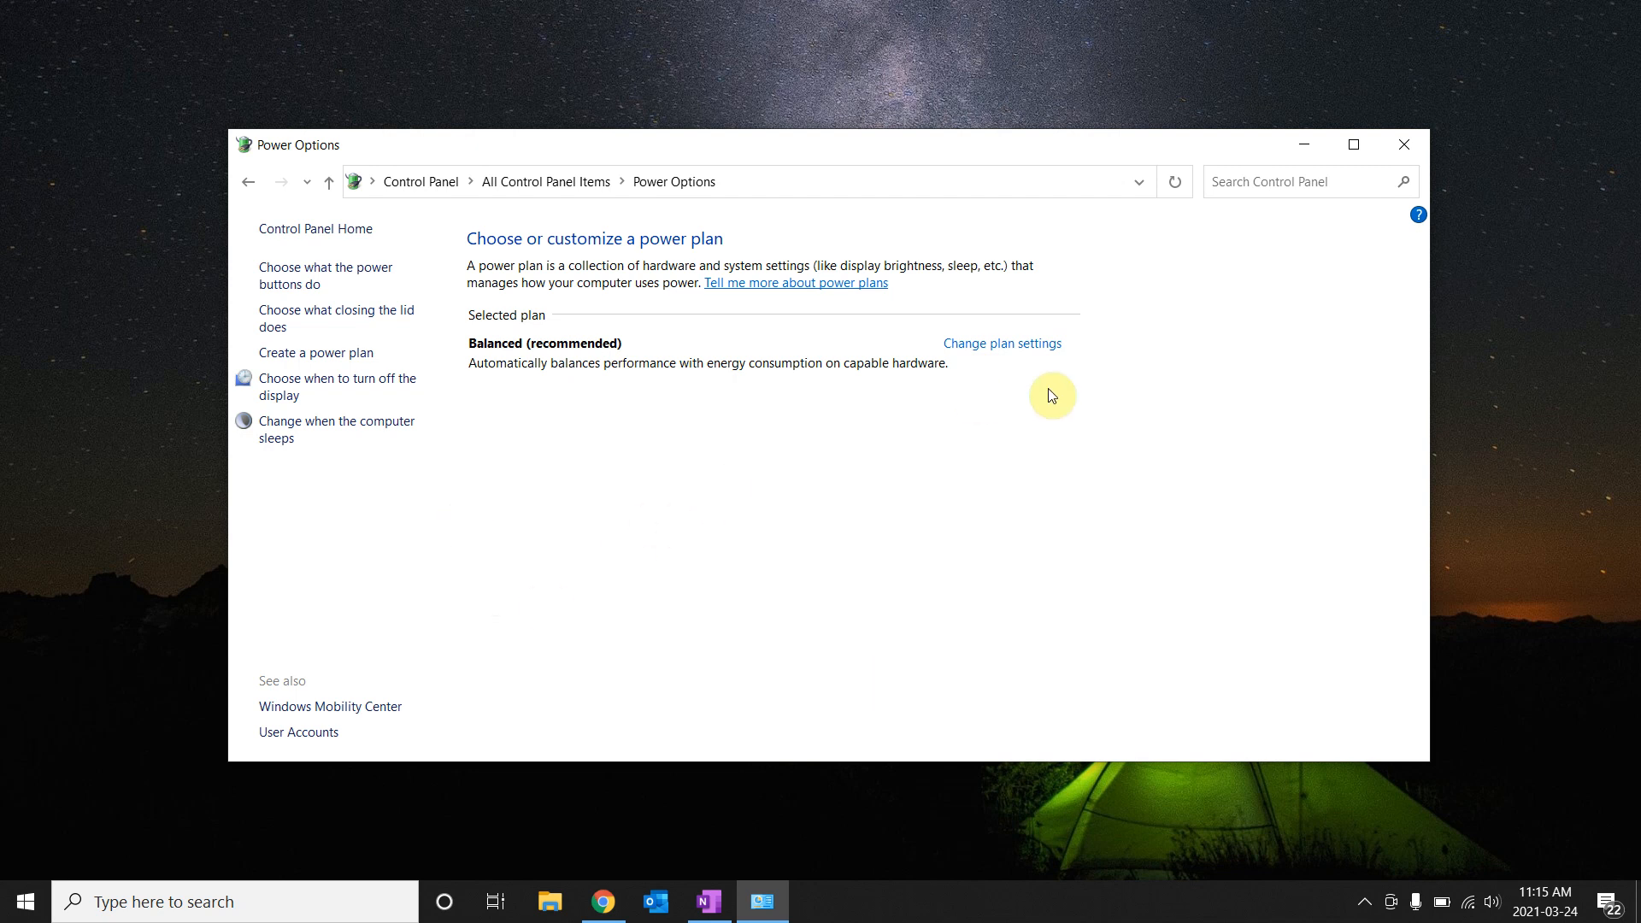
Close the Power Options window, leaving the empty desktop.
{"action": "left_click", "coordinate": [1406, 149]}
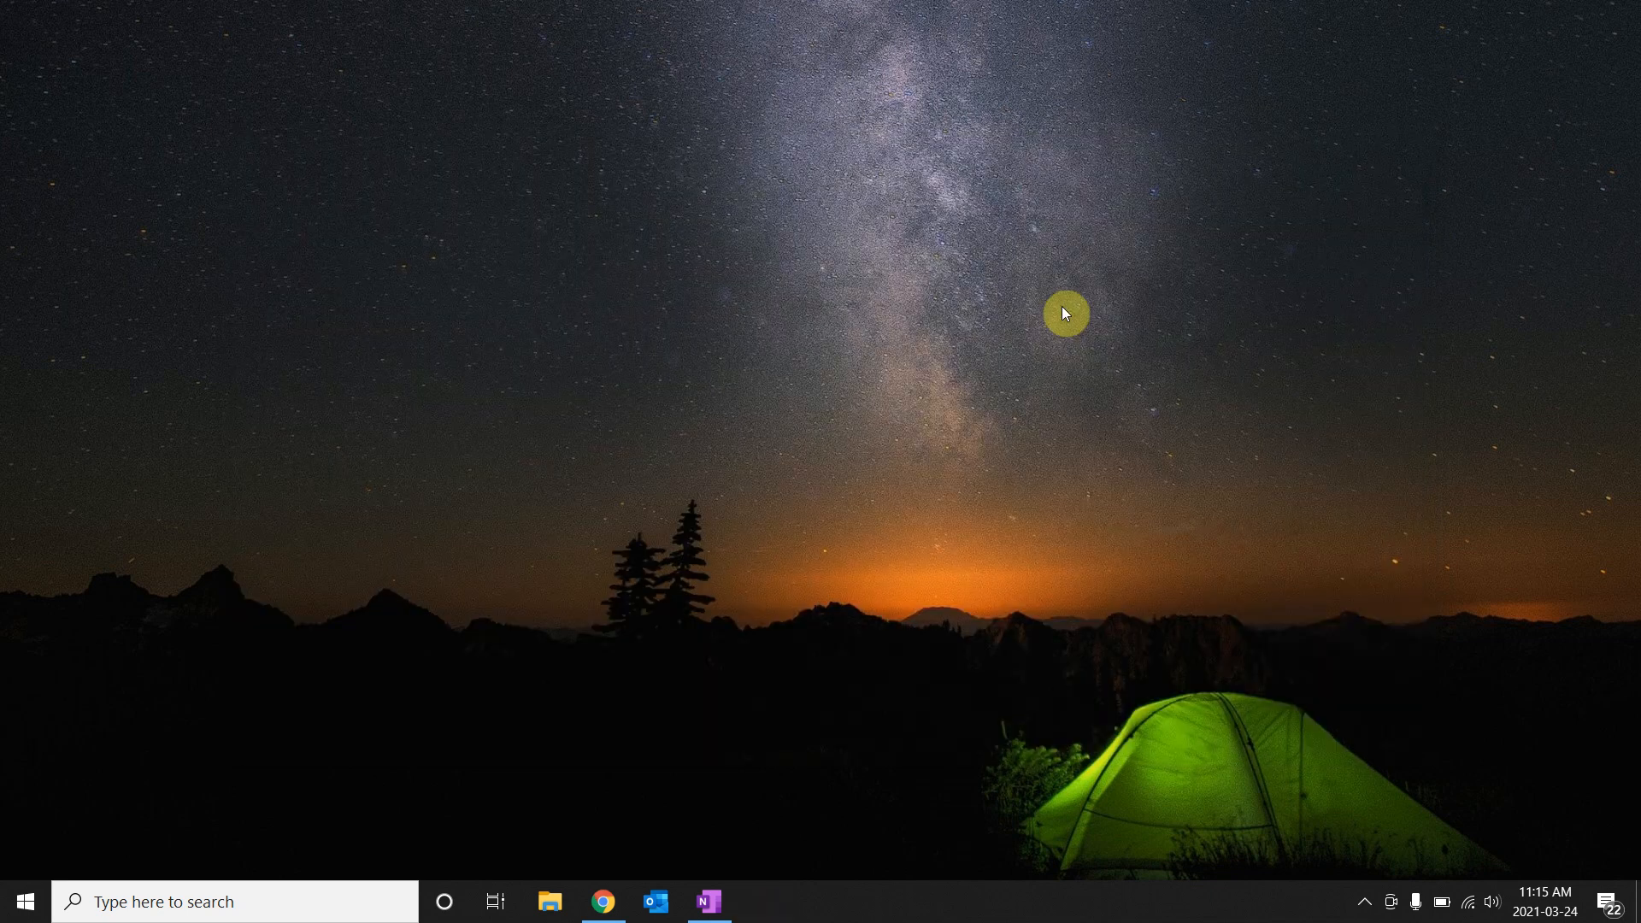